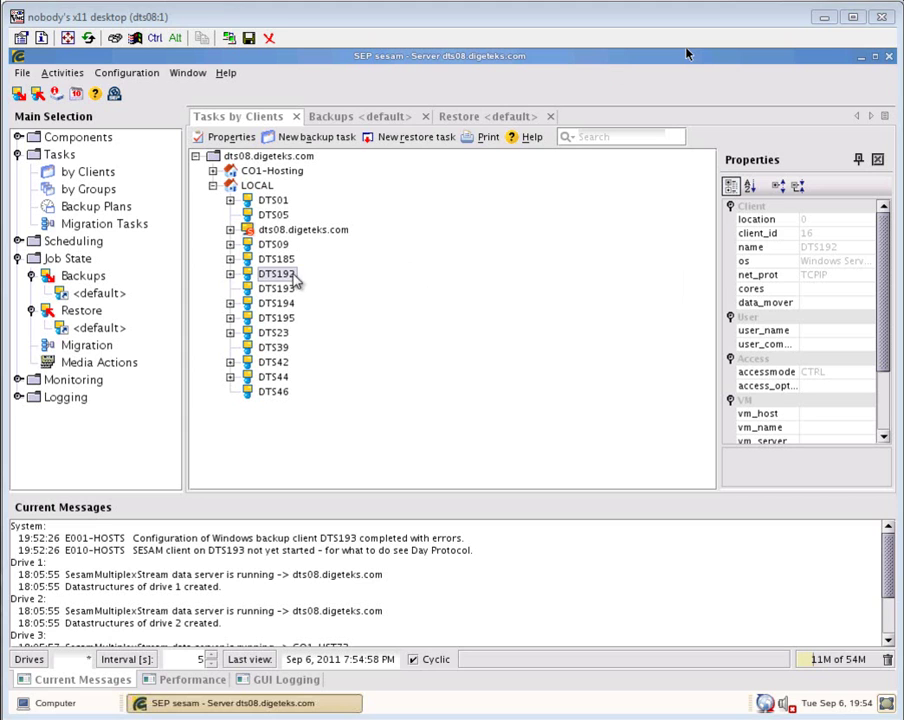
Look through the properties of the backup clients DTS192, DTS193, DTS194 and DTS195 in the LOCAL location
{"action": "left_click", "coordinate": [289, 291]}
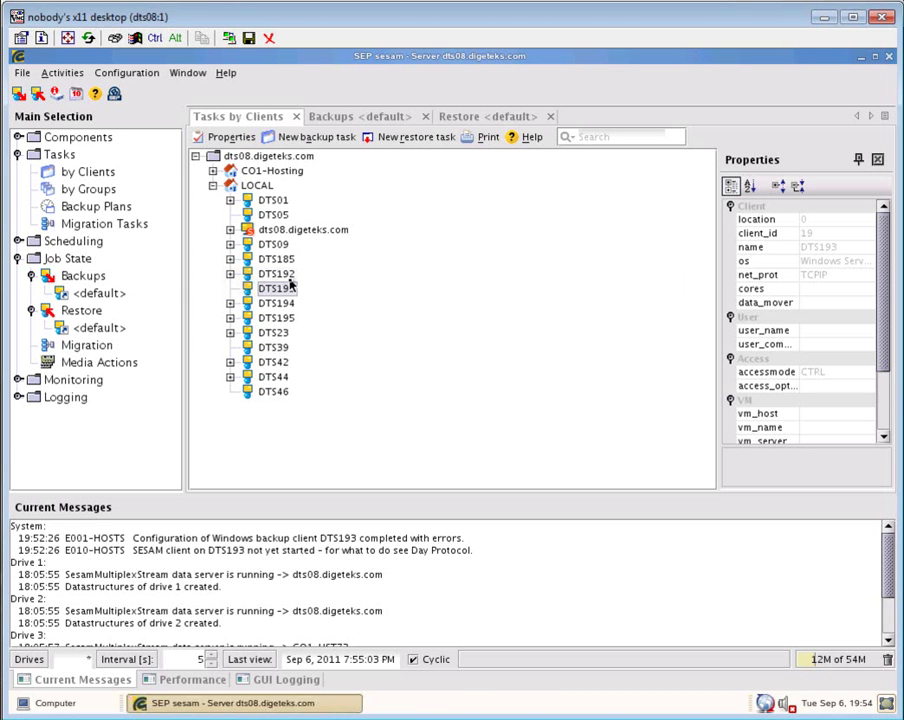
{"action": "key", "text": "Up"}
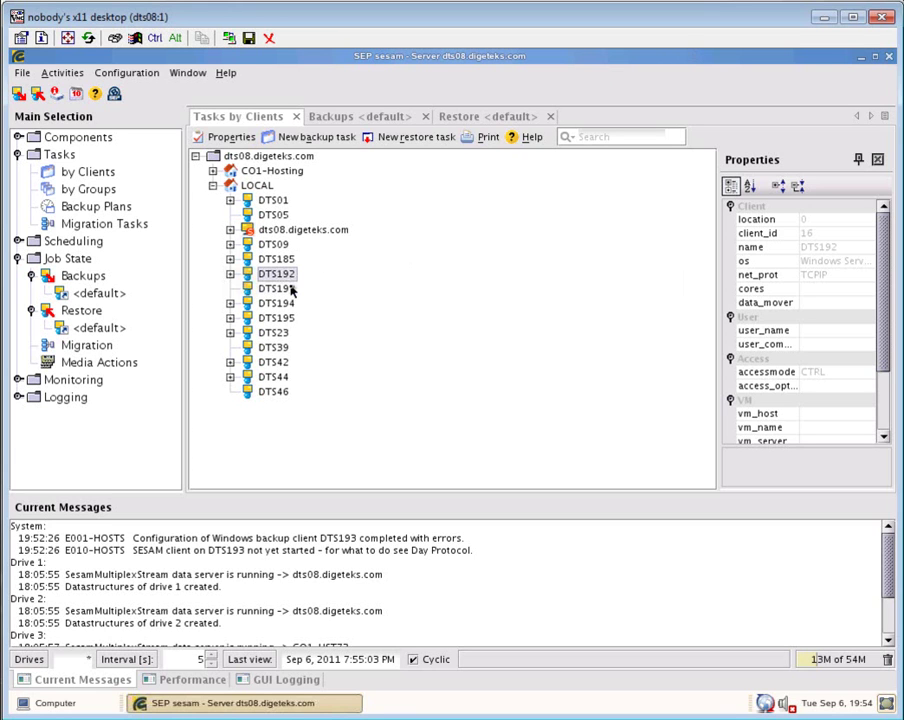
{"action": "left_click", "coordinate": [289, 291]}
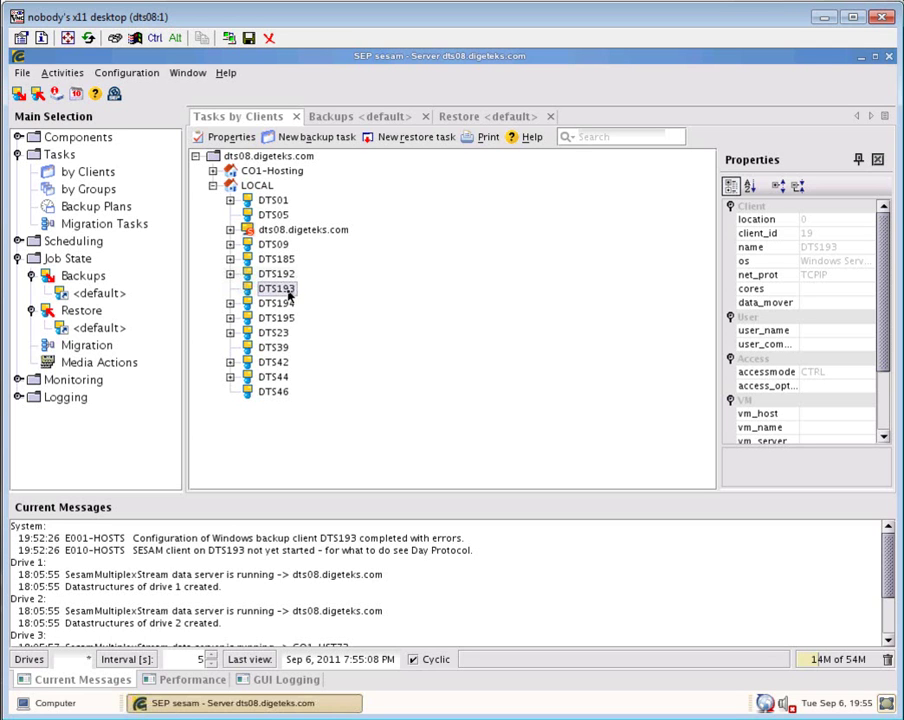
{"action": "left_click", "coordinate": [294, 309]}
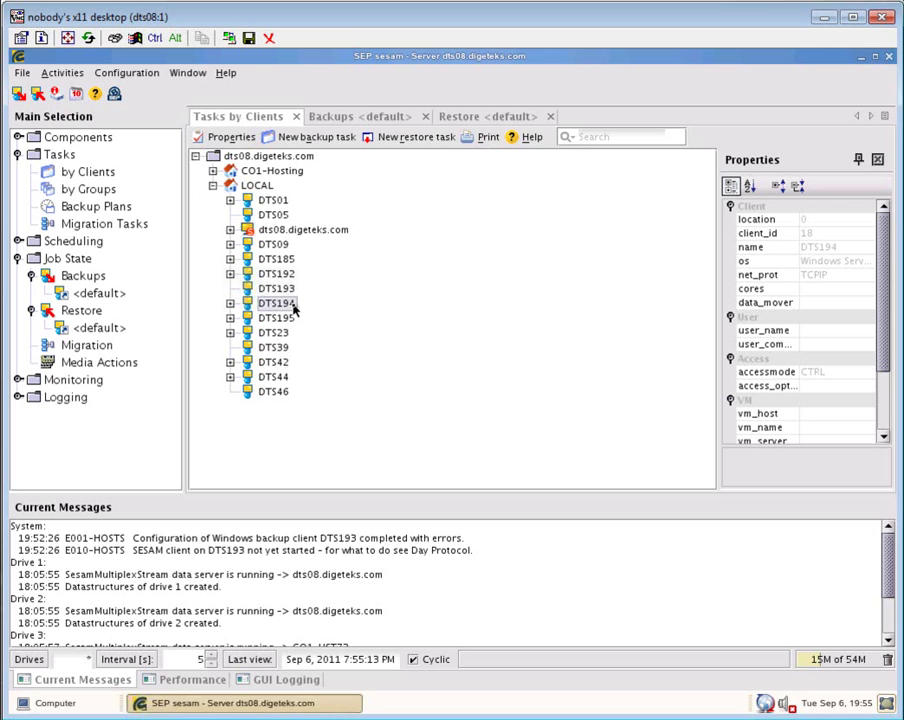
{"action": "left_click", "coordinate": [290, 318]}
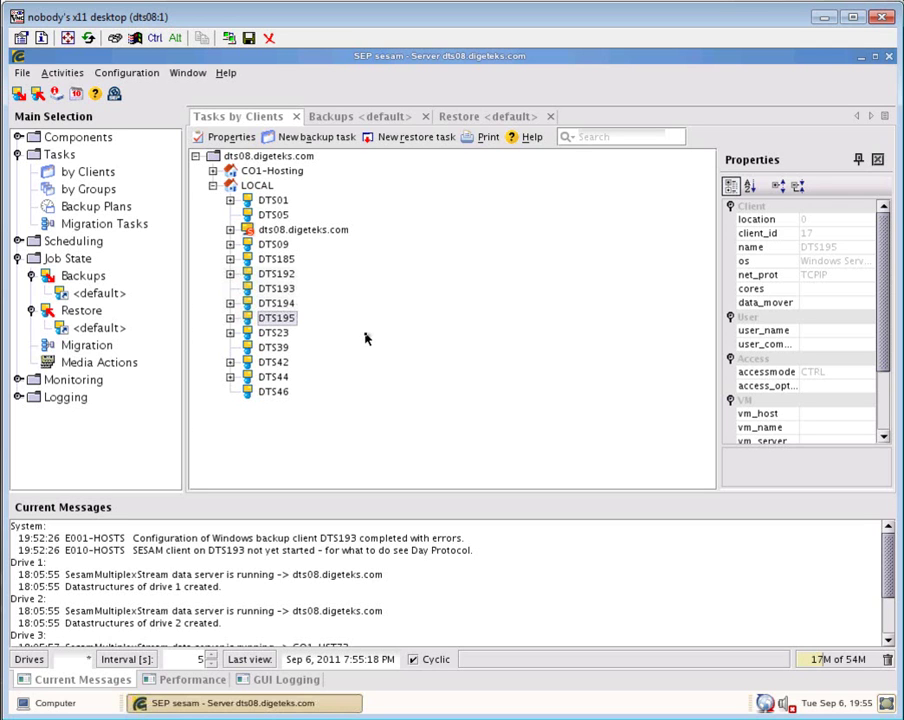
Start an immediate backup of DTS195_mssql-ctxds to the DS01_Media media pool and check its entry in the backup job list
{"action": "left_click", "coordinate": [230, 318]}
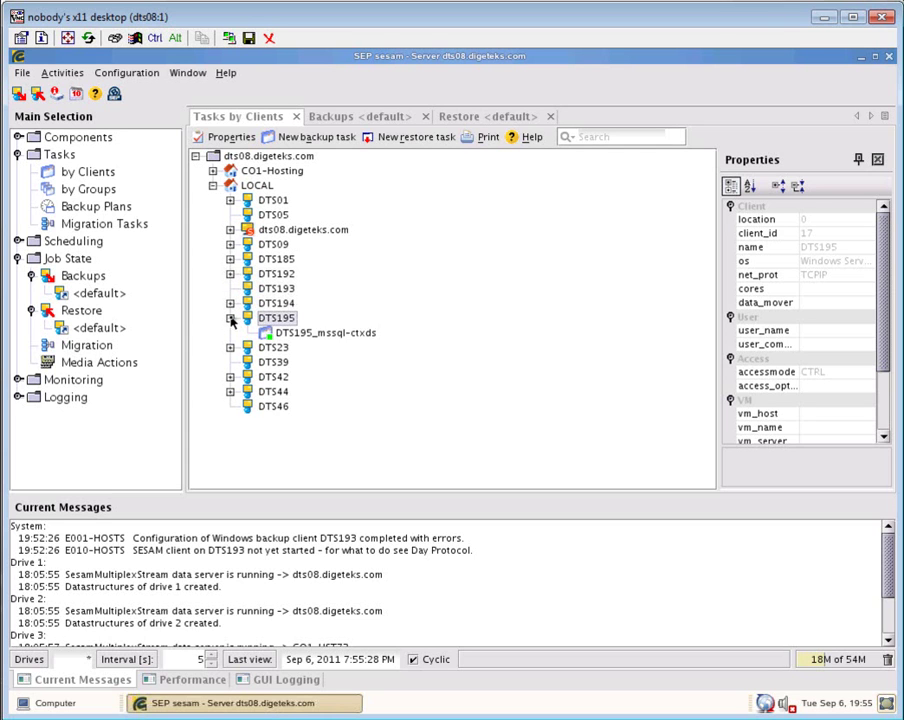
{"action": "left_click", "coordinate": [325, 333]}
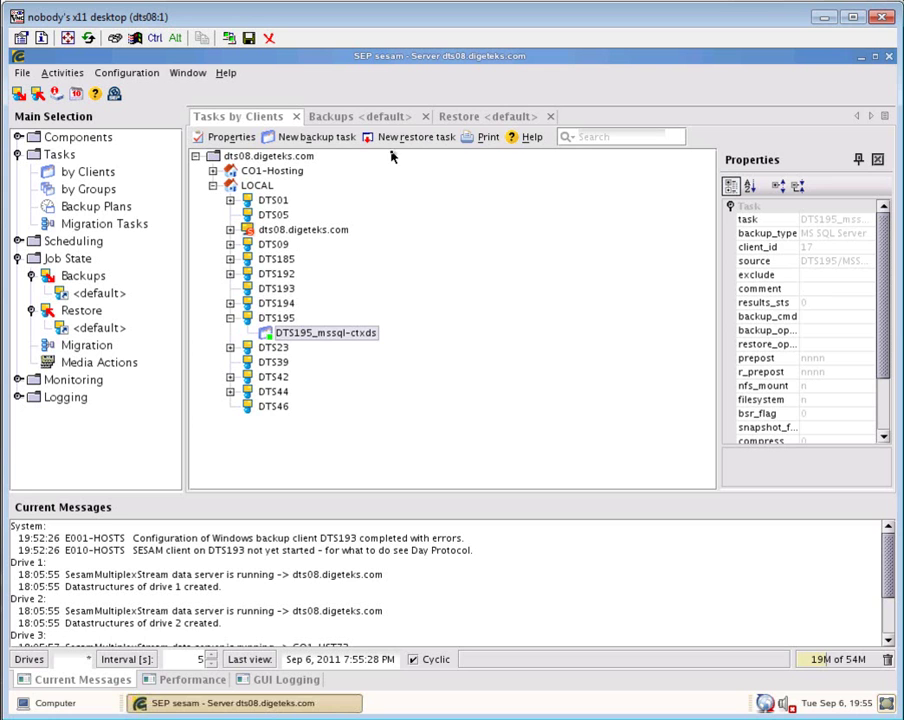
{"action": "right_click", "coordinate": [316, 341]}
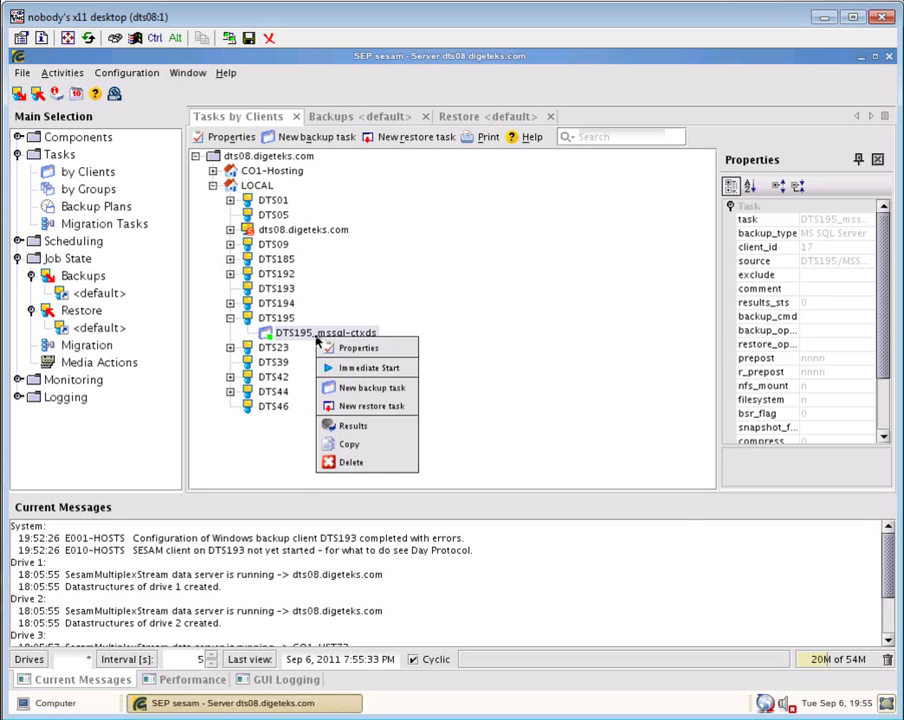
{"action": "left_click", "coordinate": [337, 369]}
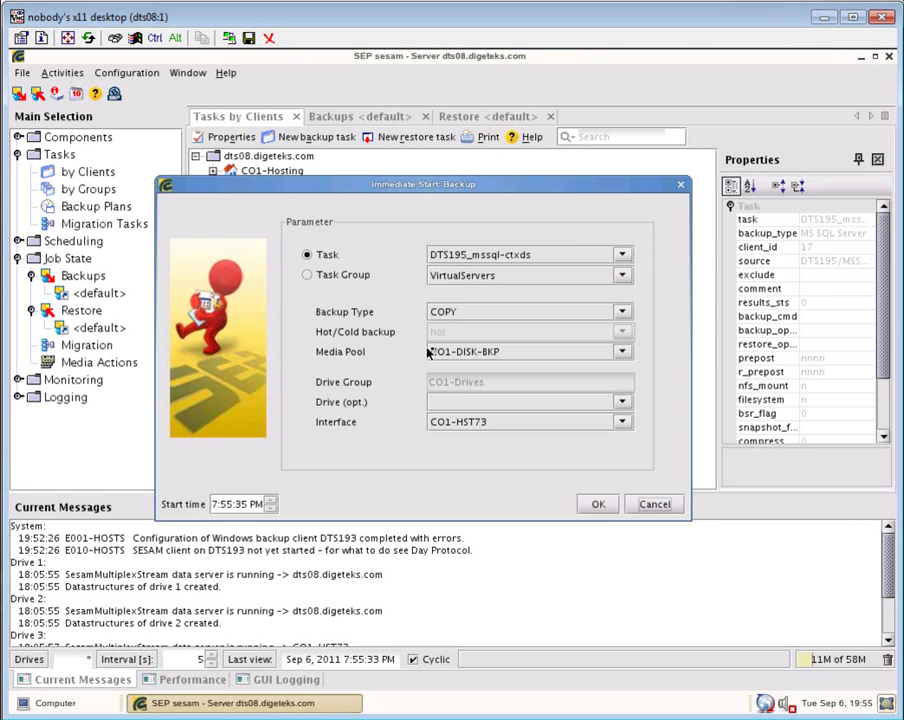
{"action": "left_click", "coordinate": [506, 351]}
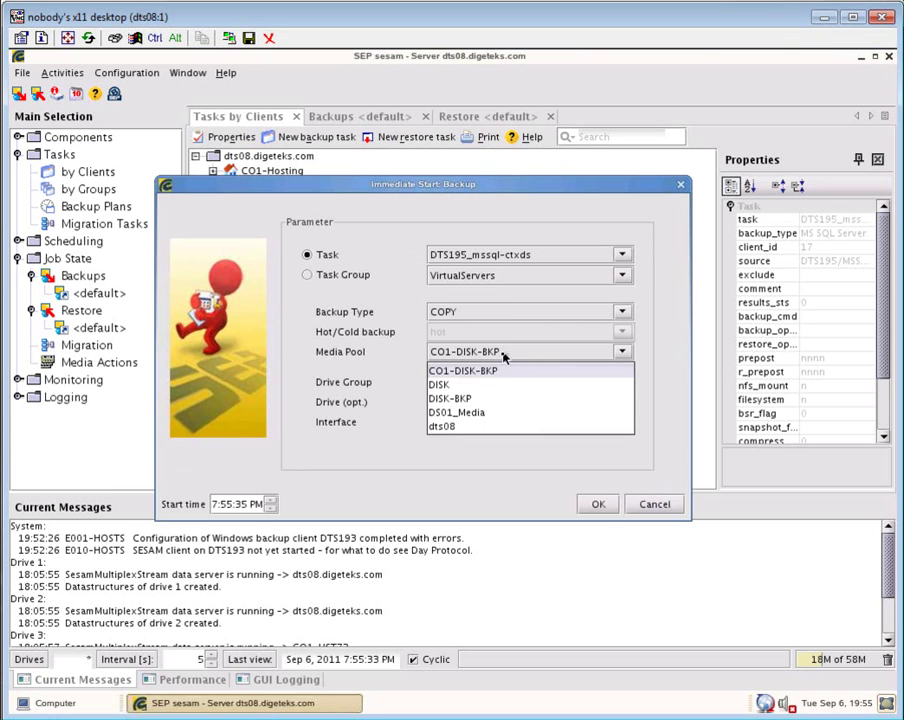
{"action": "left_click", "coordinate": [481, 420]}
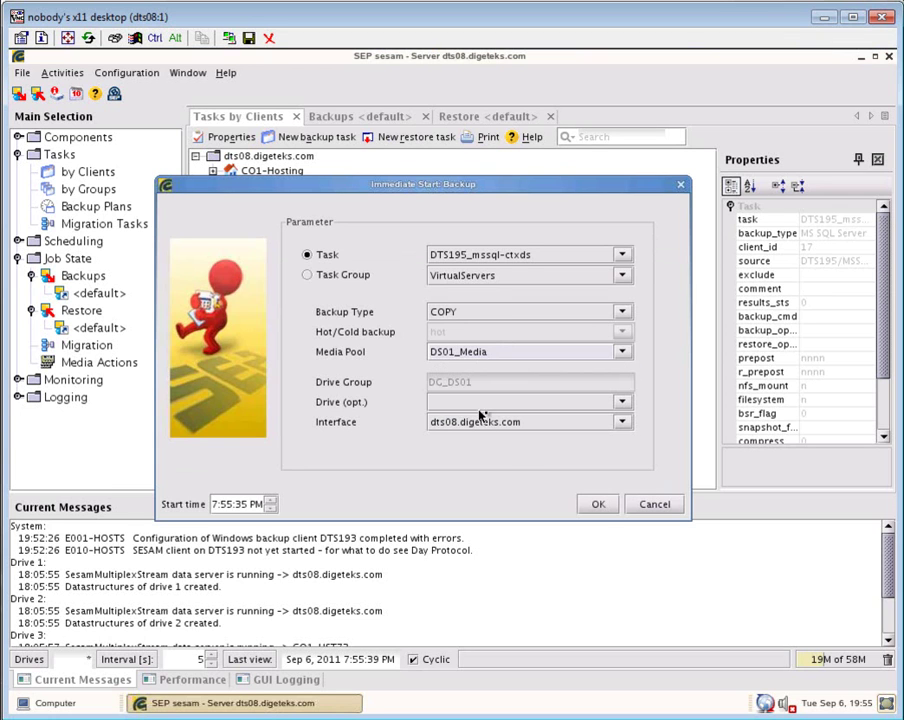
{"action": "left_click", "coordinate": [598, 505]}
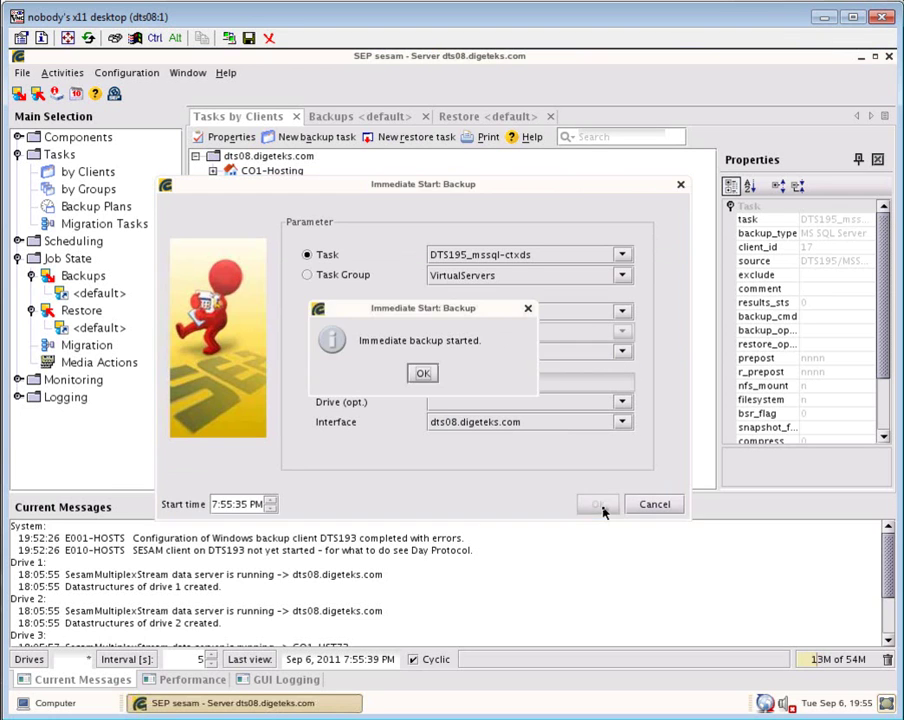
{"action": "left_click", "coordinate": [423, 375]}
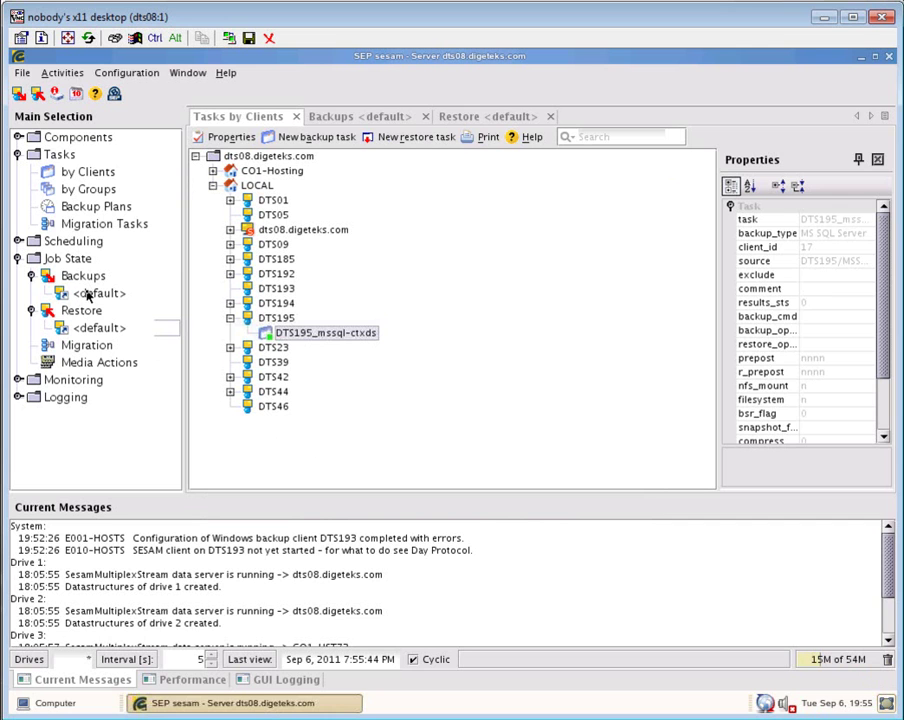
{"action": "left_click", "coordinate": [345, 116]}
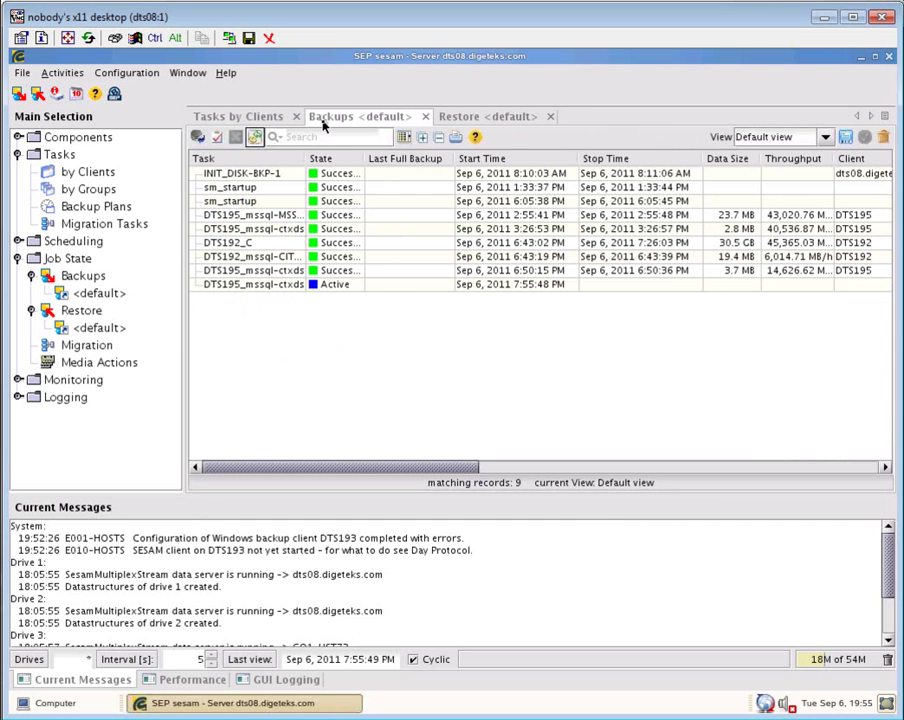
{"action": "left_click", "coordinate": [423, 287]}
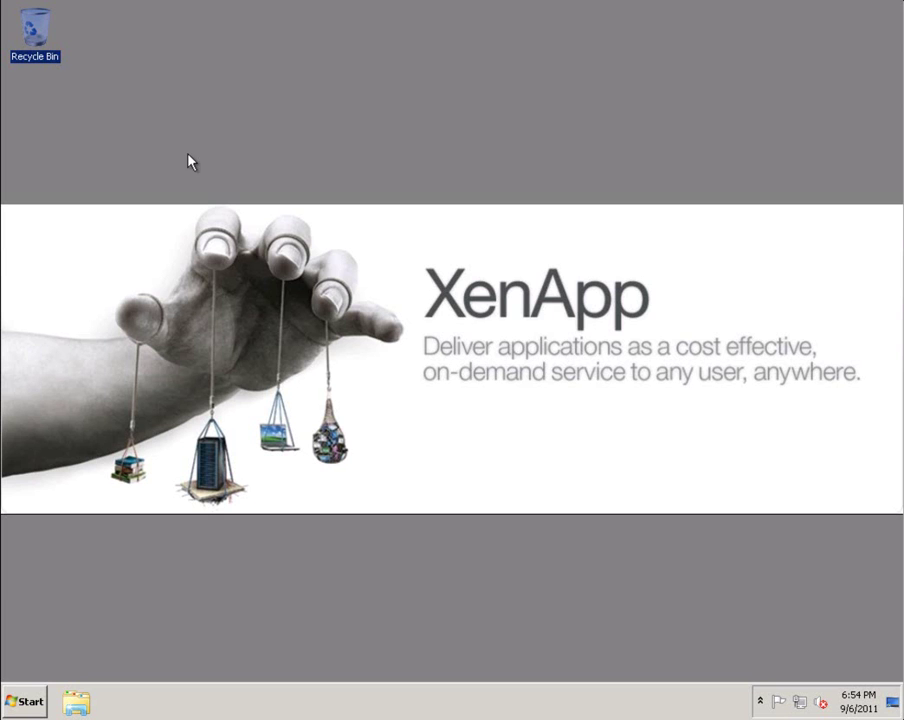
Switch to Citrix AppCenter on the XenApp server and browse the DTSFarm applications in the Browsers and Desktop Apps folders
{"action": "left_click", "coordinate": [10, 700]}
{"action": "left_click", "coordinate": [84, 366]}
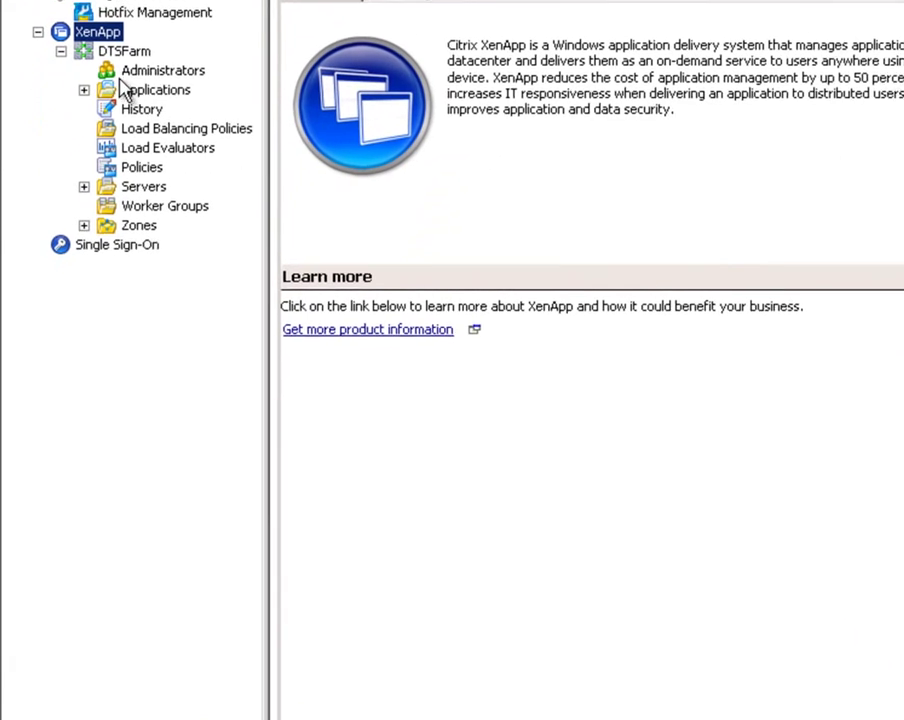
{"action": "left_click", "coordinate": [84, 89]}
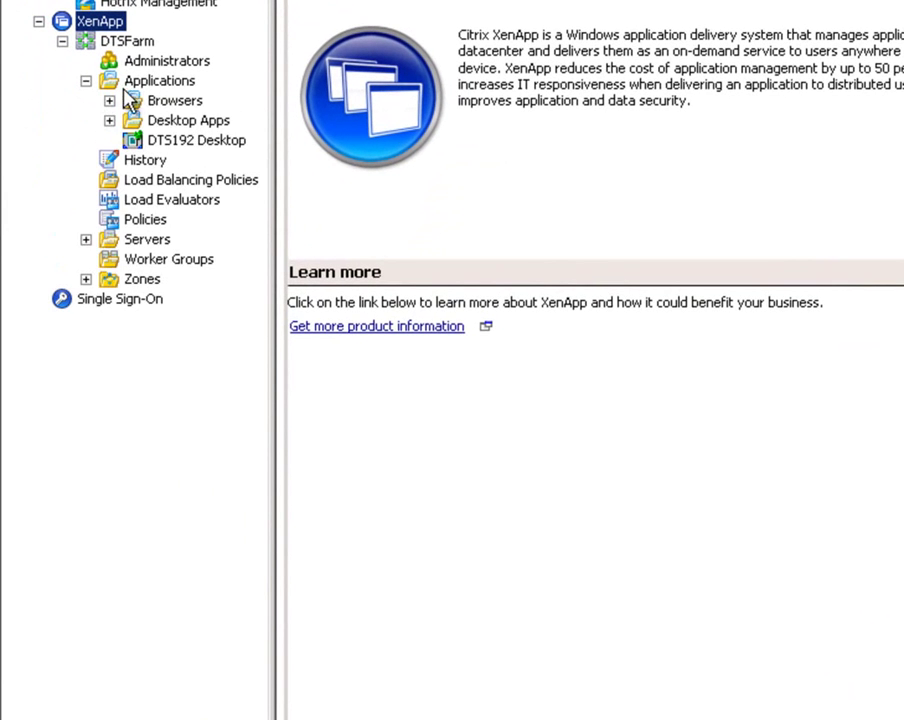
{"action": "left_click", "coordinate": [106, 109]}
{"action": "left_click", "coordinate": [109, 160]}
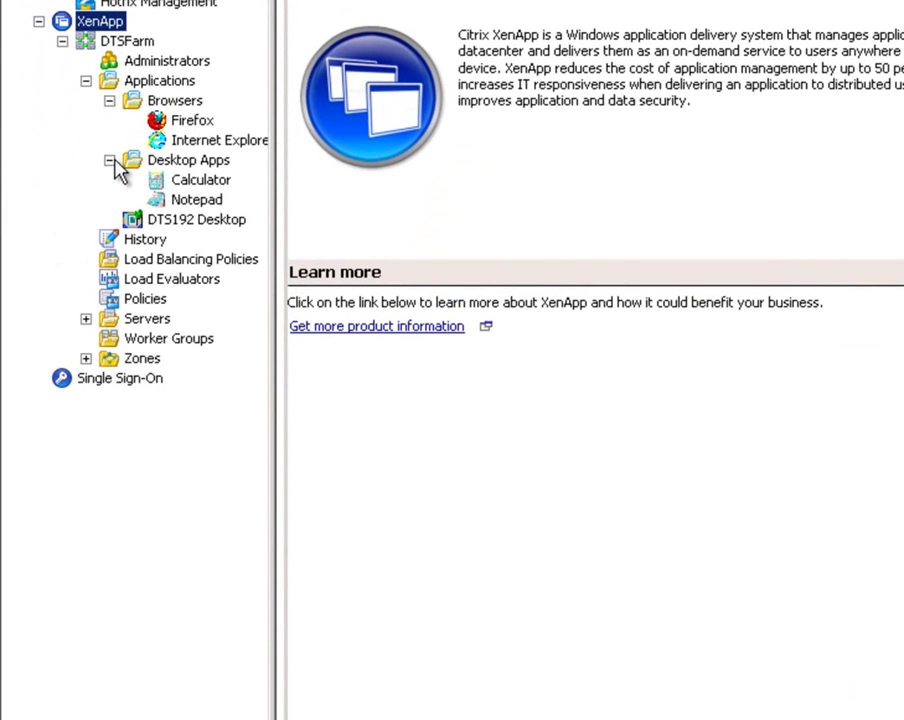
{"action": "left_click", "coordinate": [178, 122]}
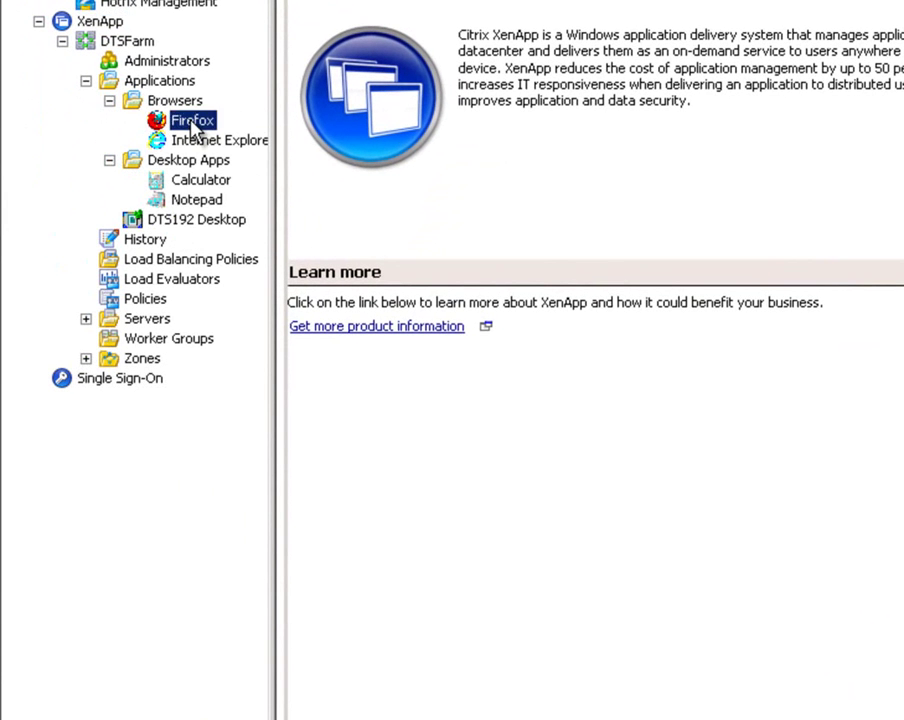
{"action": "left_click", "coordinate": [190, 181]}
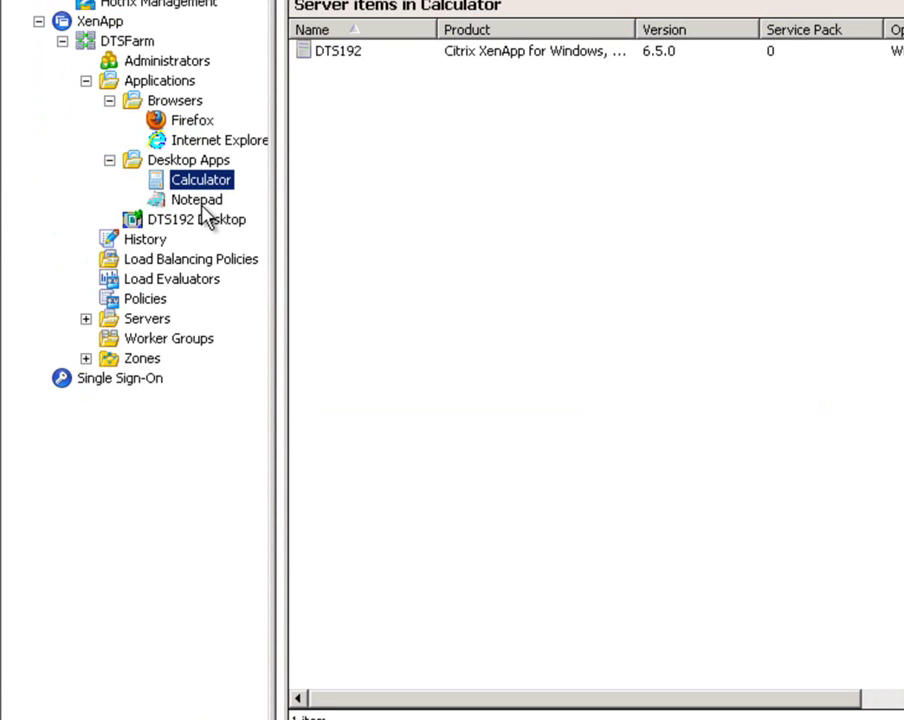
Delete the published Firefox application from the Browsers folder and confirm the deletion
{"action": "left_click", "coordinate": [194, 121]}
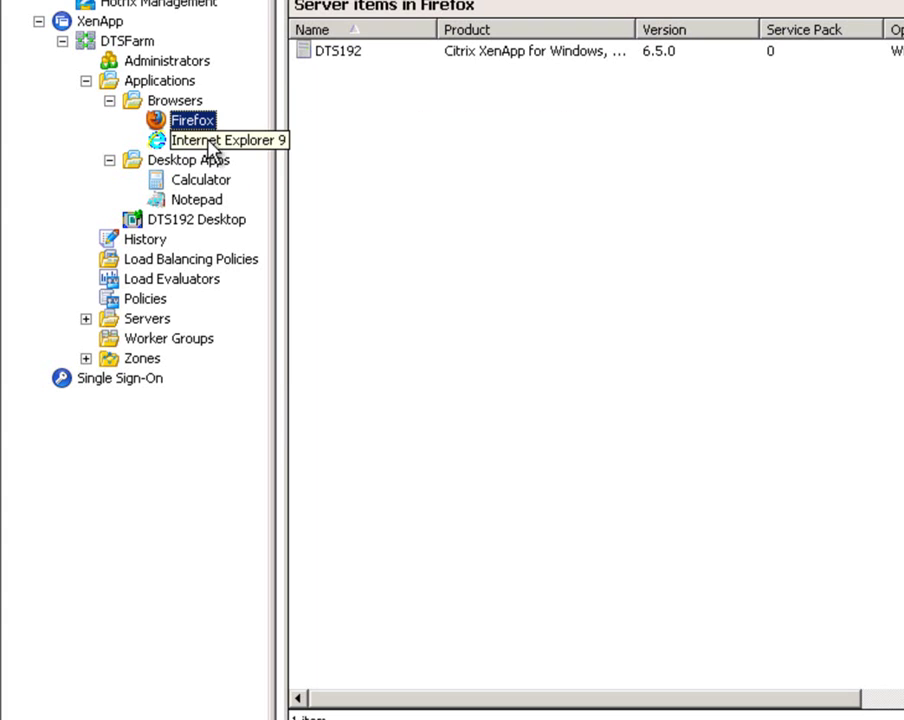
{"action": "right_click", "coordinate": [199, 117]}
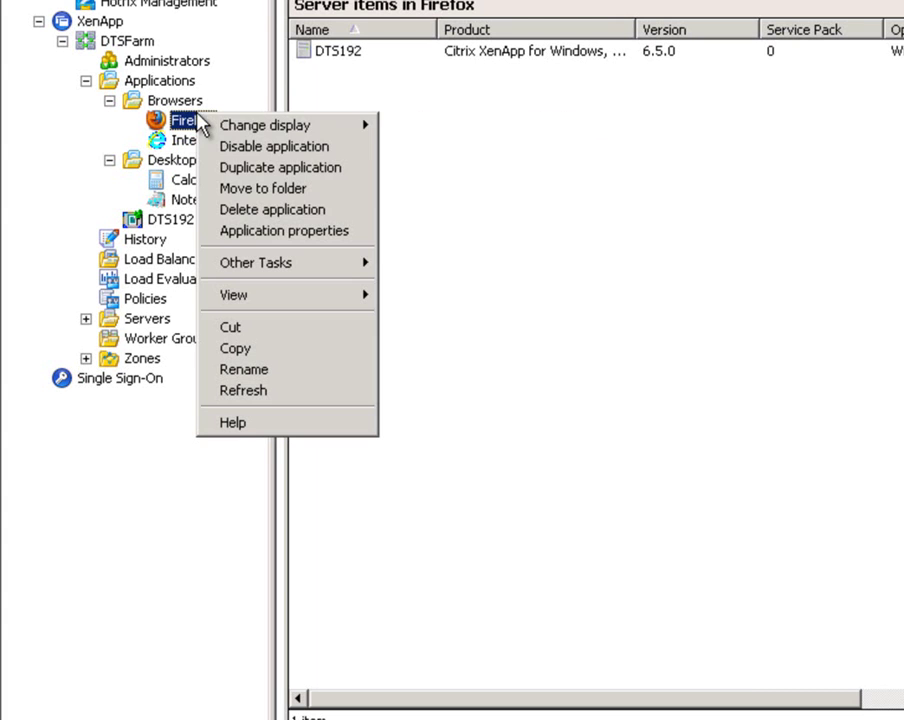
{"action": "left_click", "coordinate": [250, 214]}
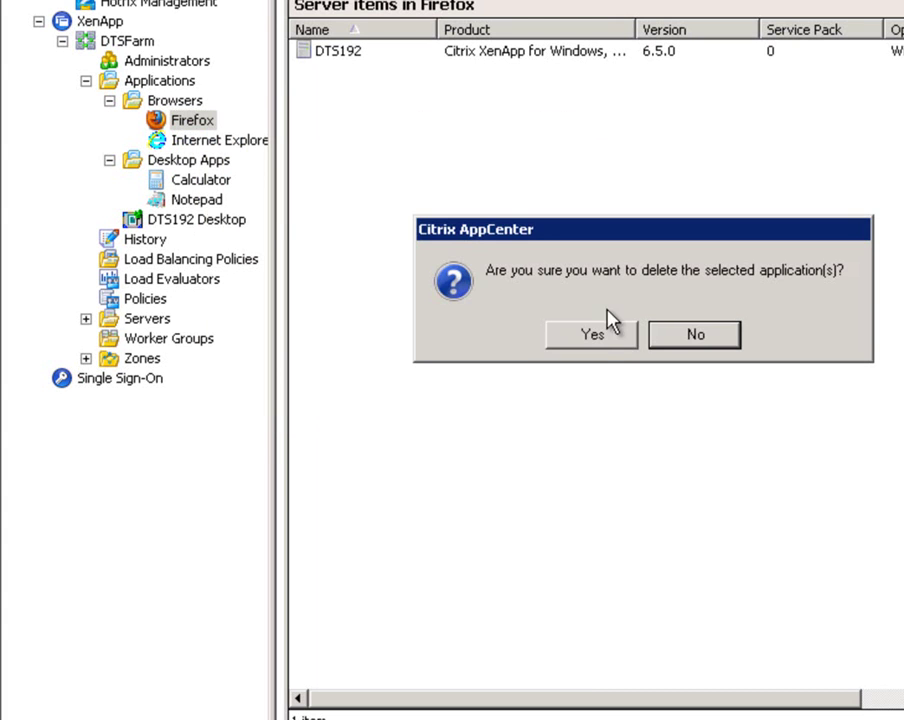
{"action": "left_click", "coordinate": [588, 334]}
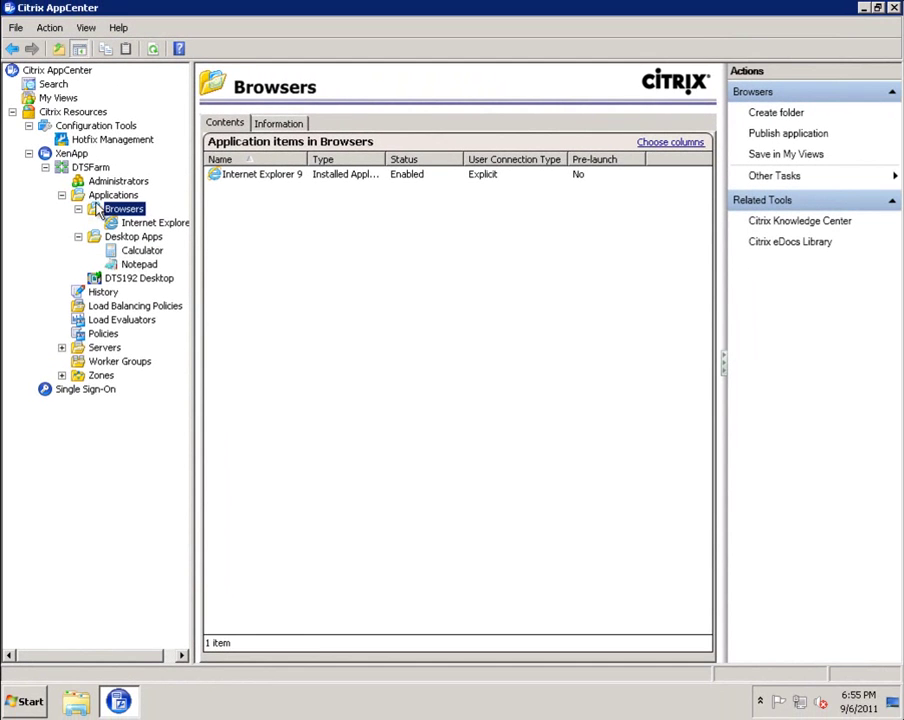
Begin adding a Citrix administrator to the farm and connect to the XD.LOCAL domain with the administrator account's password
{"action": "left_click", "coordinate": [128, 143]}
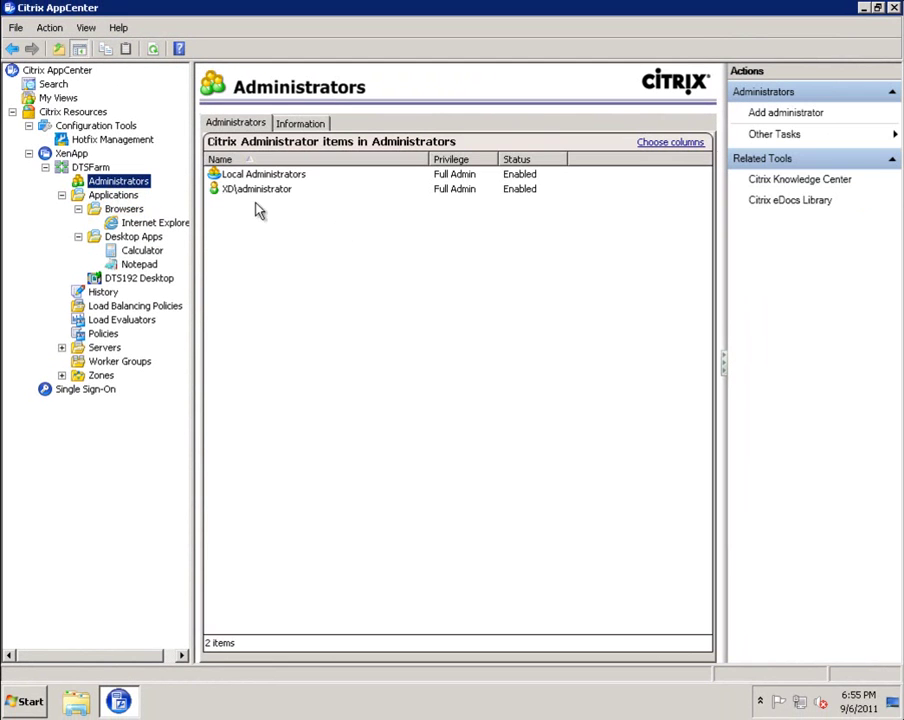
{"action": "left_click", "coordinate": [766, 113]}
{"action": "left_click", "coordinate": [357, 503]}
{"action": "double_click", "coordinate": [364, 278]}
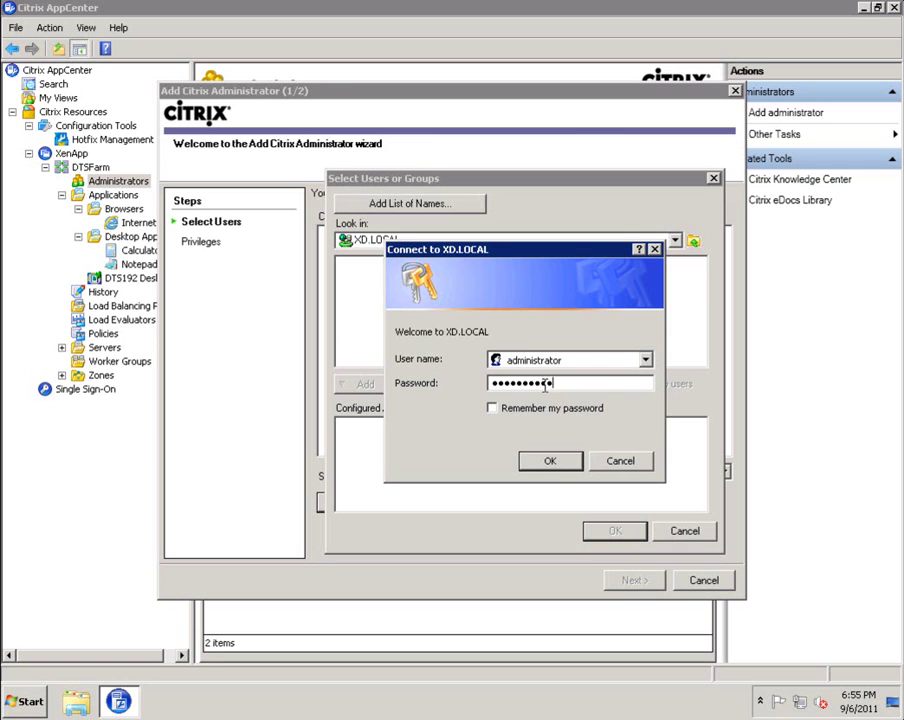
{"action": "key", "text": "Return"}
Show individual users and add the Guest account from the domain's Users container to the configured accounts
{"action": "left_click", "coordinate": [632, 383]}
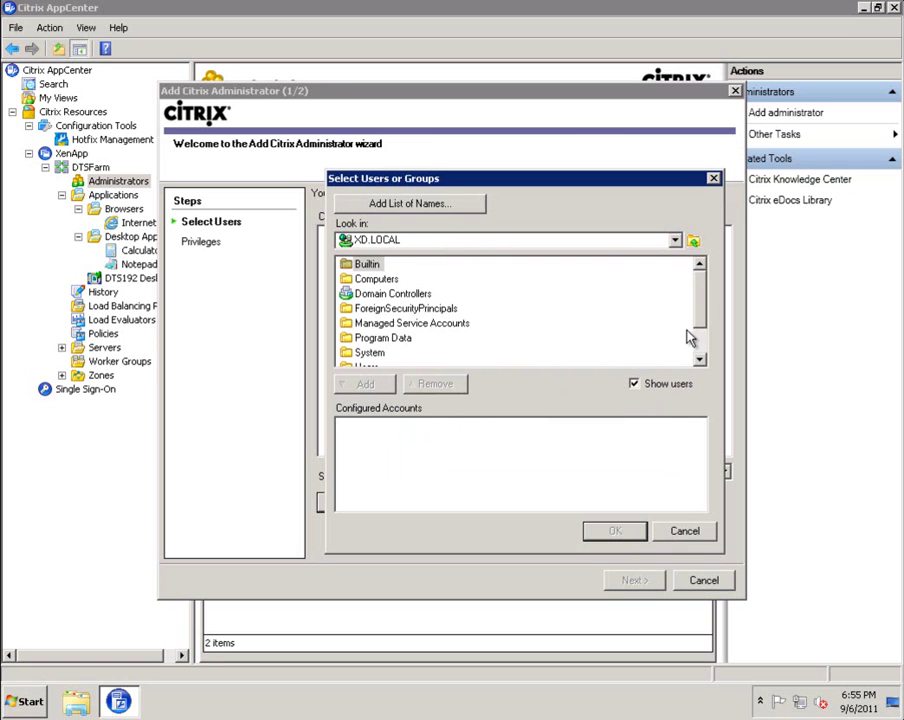
{"action": "scroll", "coordinate": [678, 348], "scroll_direction": "down", "scroll_amount": 1}
{"action": "left_click", "coordinate": [362, 333]}
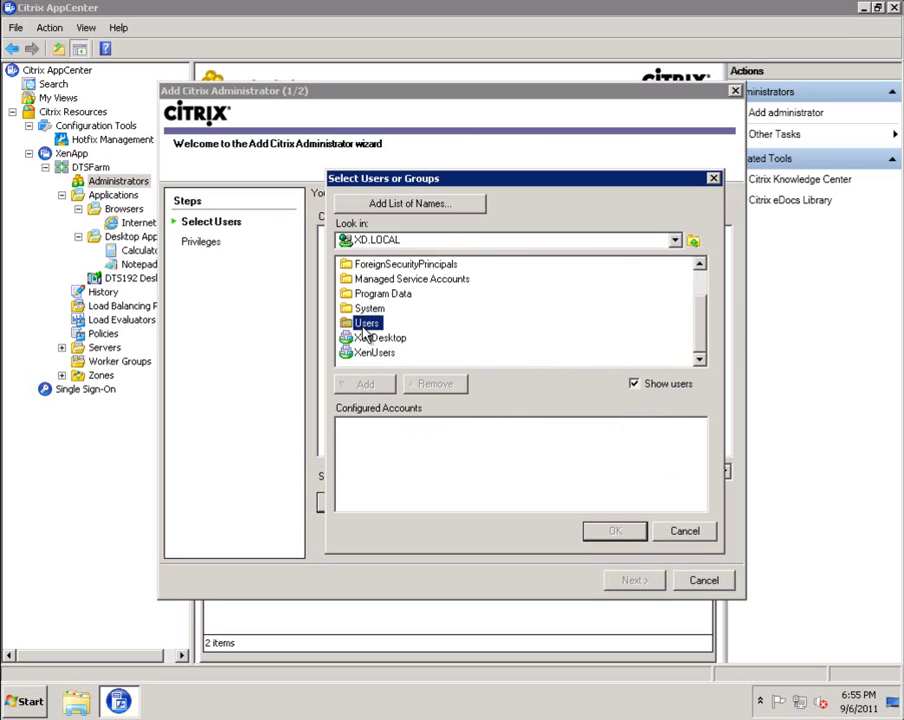
{"action": "double_click", "coordinate": [368, 324]}
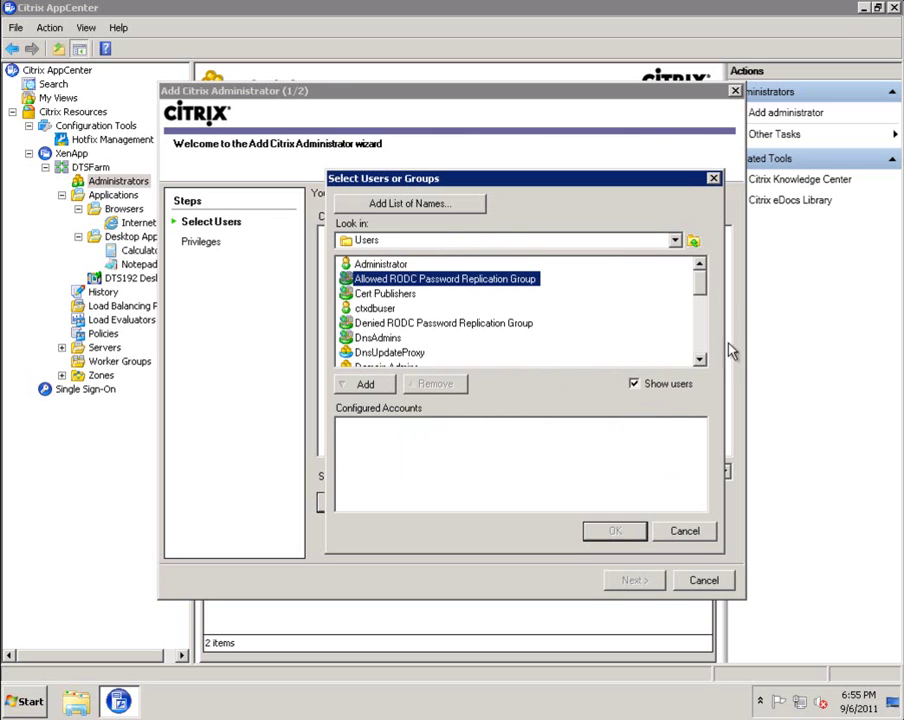
{"action": "left_click", "coordinate": [702, 338]}
{"action": "left_click", "coordinate": [698, 334]}
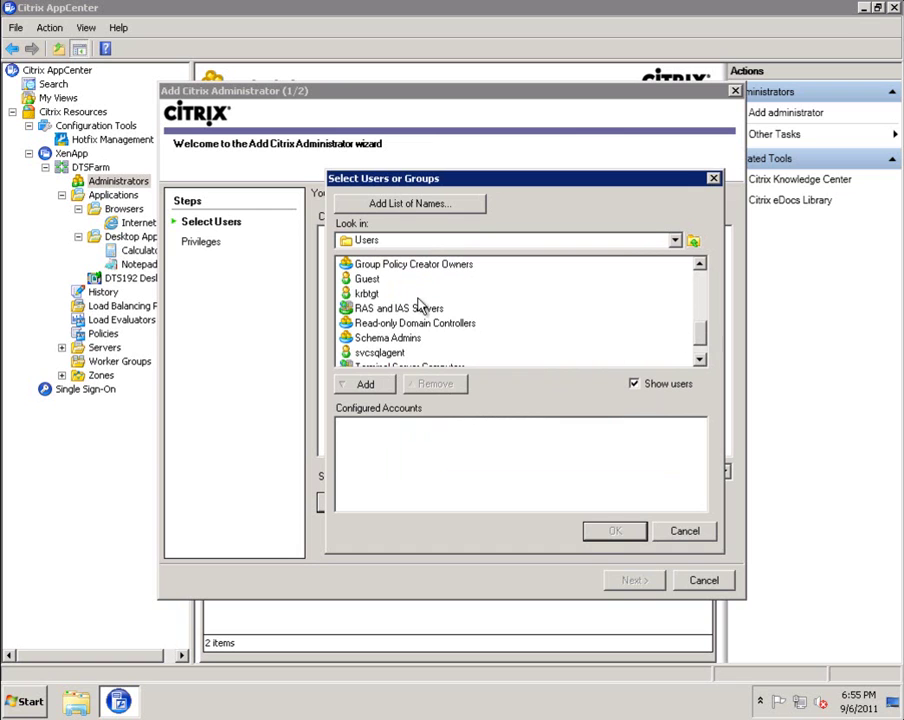
{"action": "left_click", "coordinate": [366, 282]}
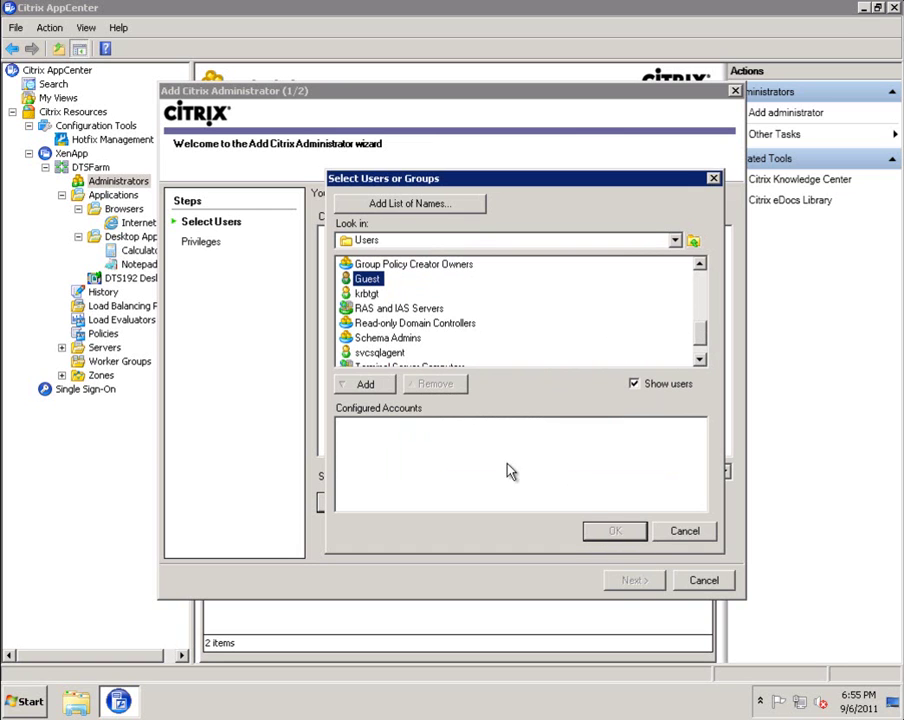
{"action": "left_click", "coordinate": [366, 385]}
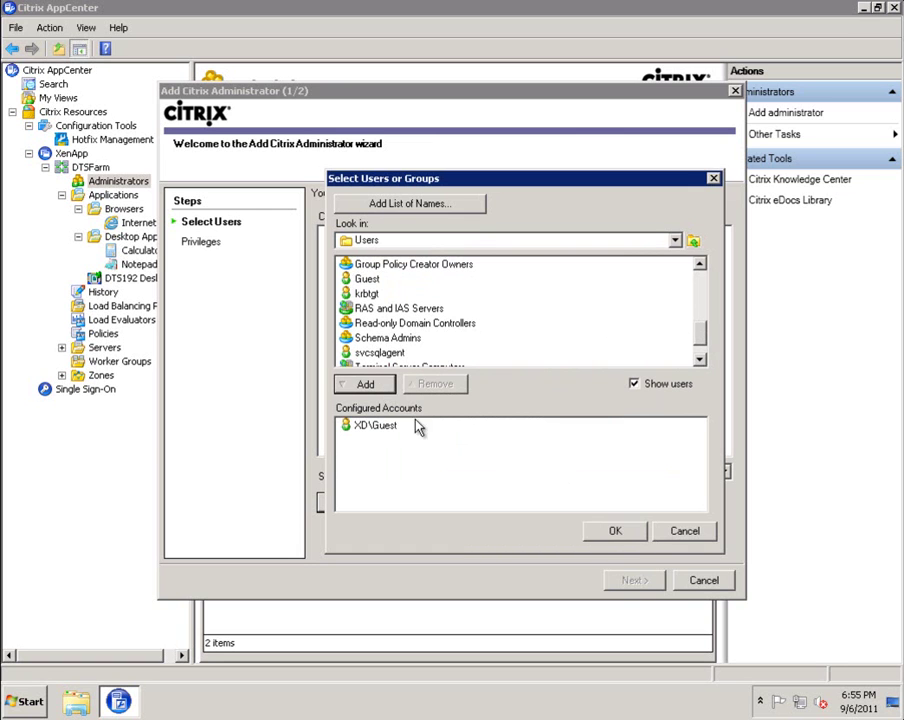
{"action": "left_click", "coordinate": [612, 531]}
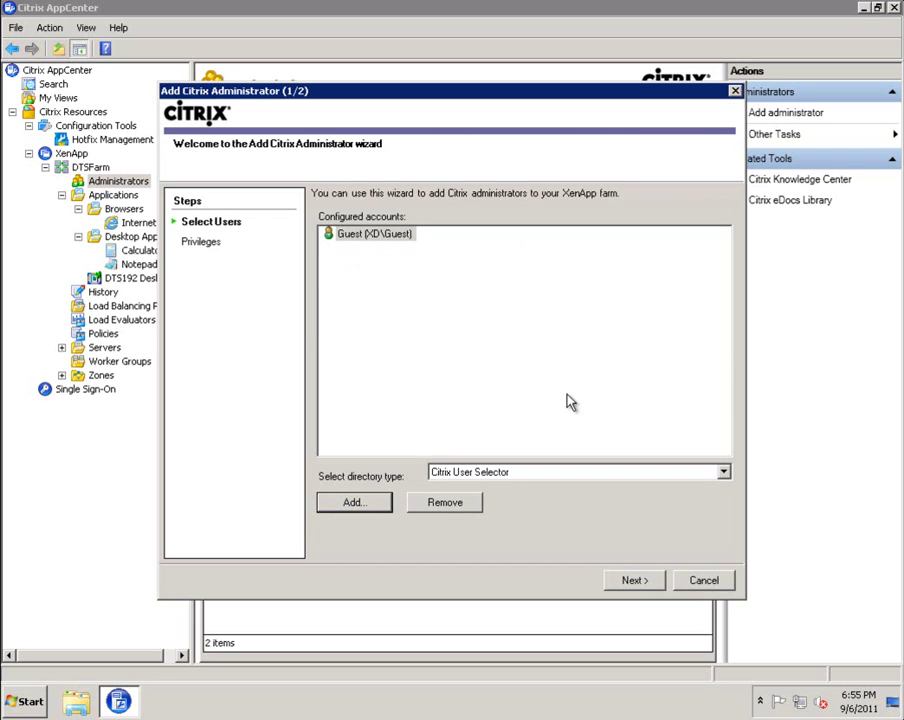
Give the new Citrix administrator Full Administration privileges and finish the wizard
{"action": "left_click", "coordinate": [634, 580]}
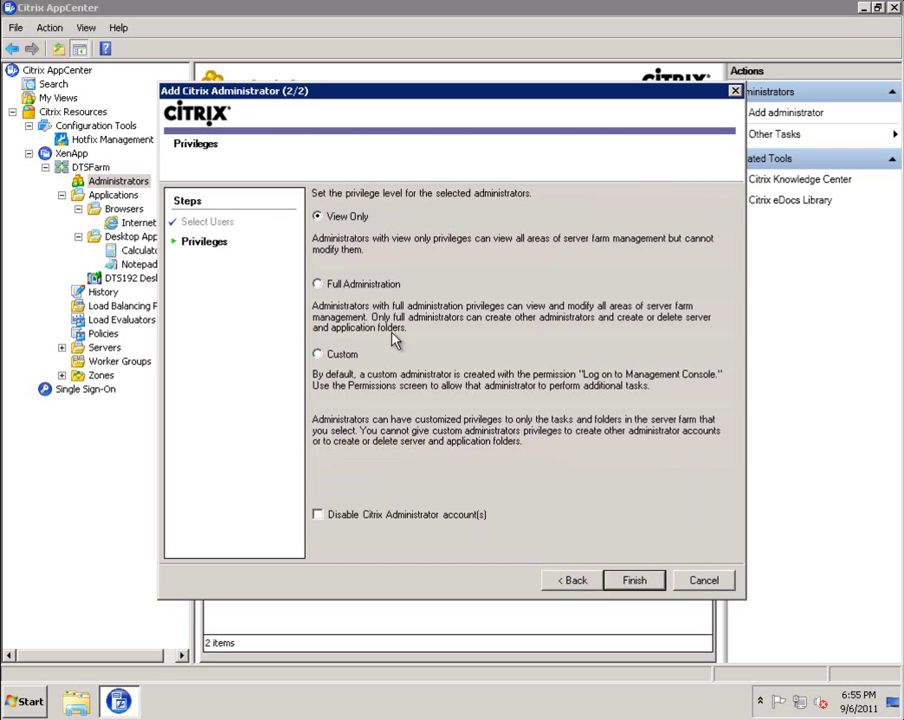
{"action": "left_click", "coordinate": [352, 286]}
{"action": "left_click", "coordinate": [643, 581]}
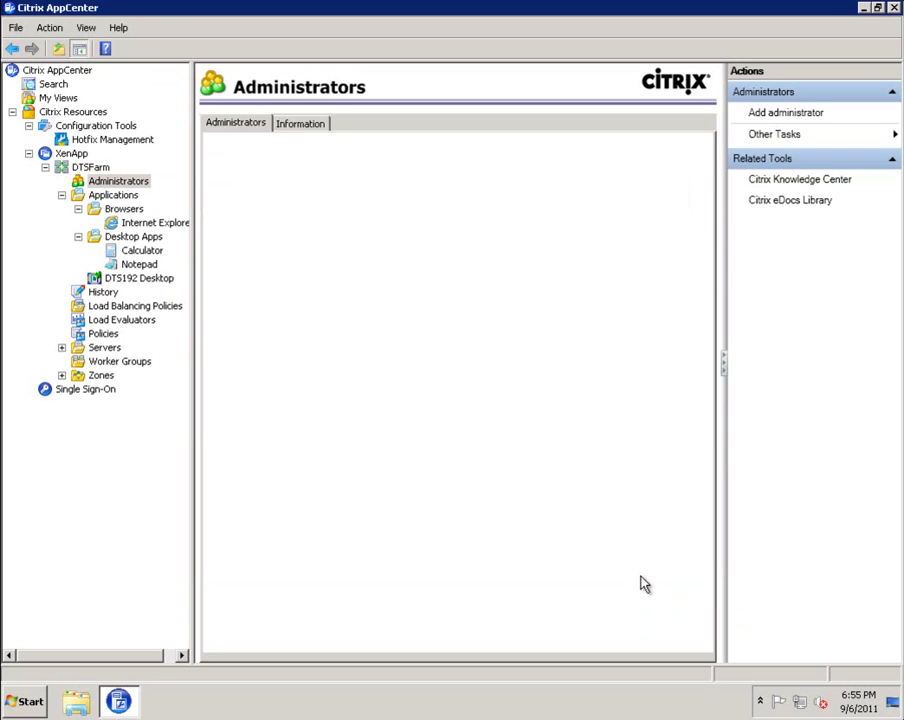
Review the Guest entry in the farm's administrators list and close Citrix AppCenter
{"action": "left_click", "coordinate": [254, 204]}
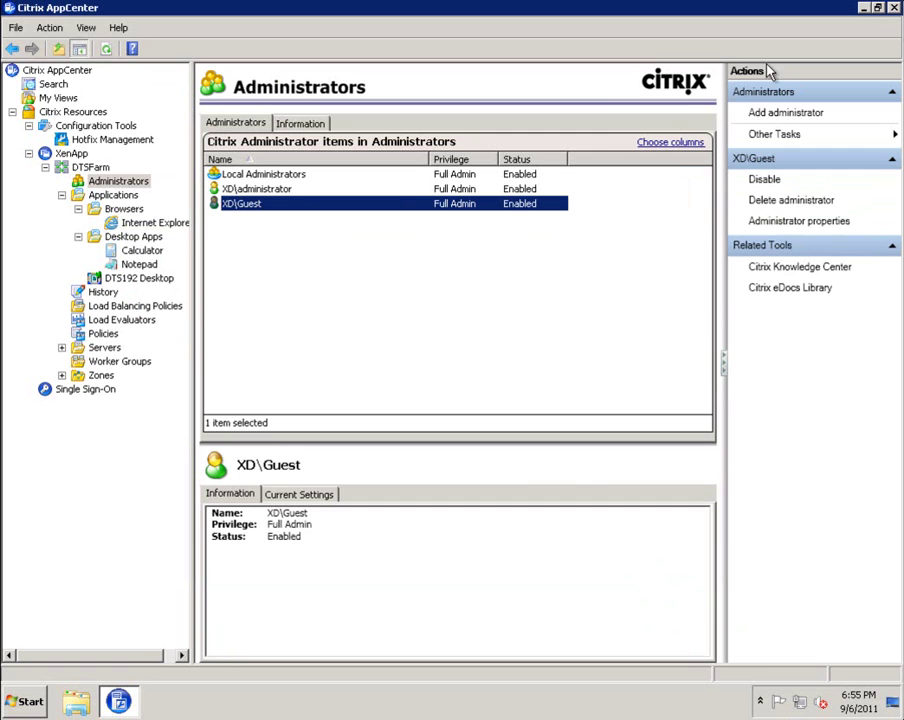
{"action": "left_click", "coordinate": [895, 10]}
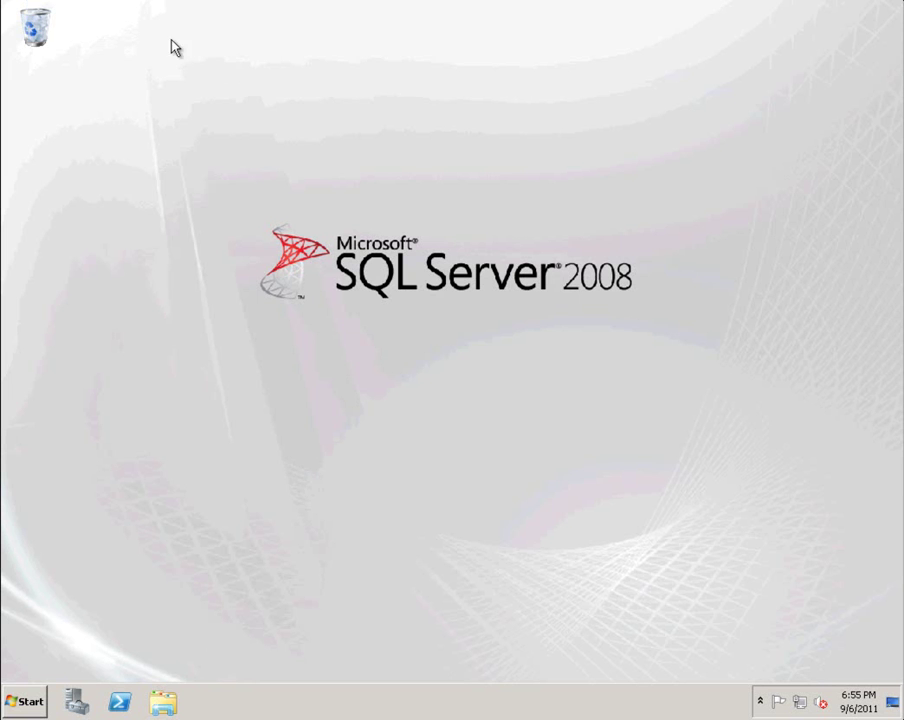
On the database server, open SQL Server Management Studio and connect to the (local) Database Engine with Windows Authentication
{"action": "left_click", "coordinate": [30, 700]}
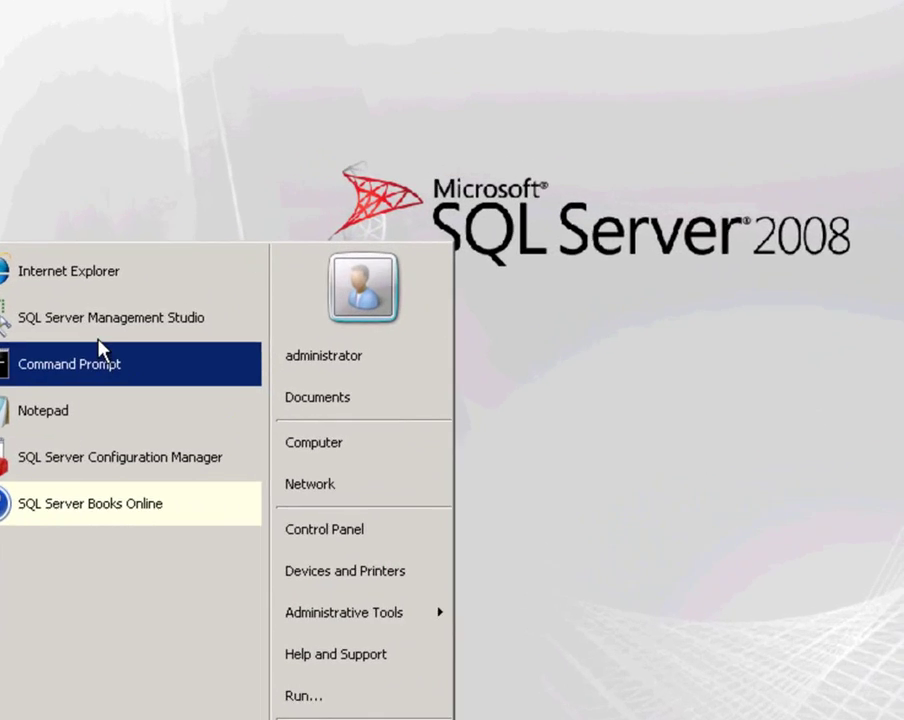
{"action": "left_click", "coordinate": [99, 334]}
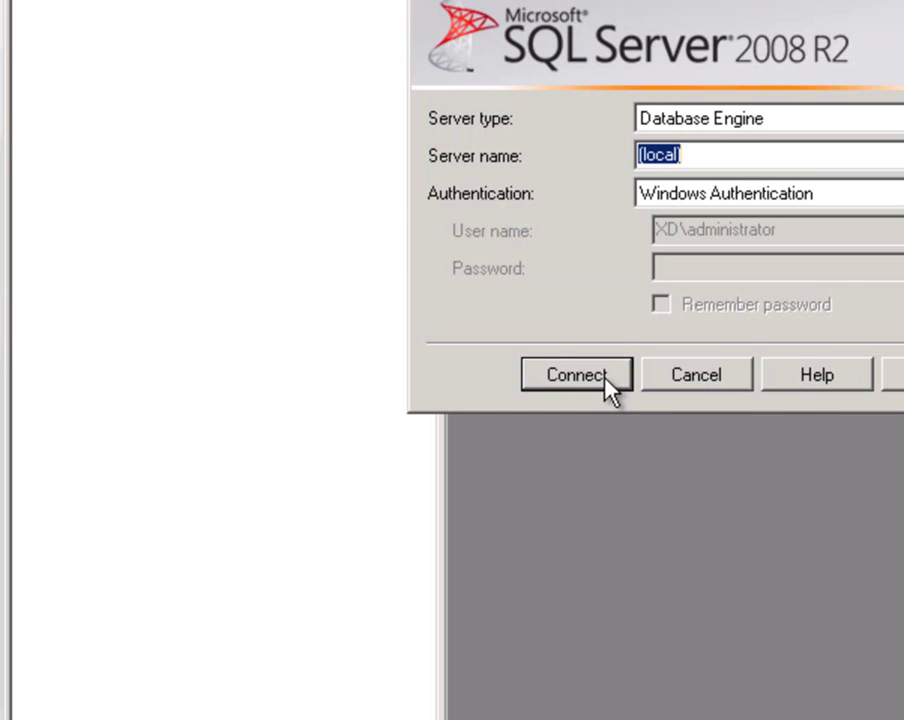
{"action": "left_click", "coordinate": [601, 380]}
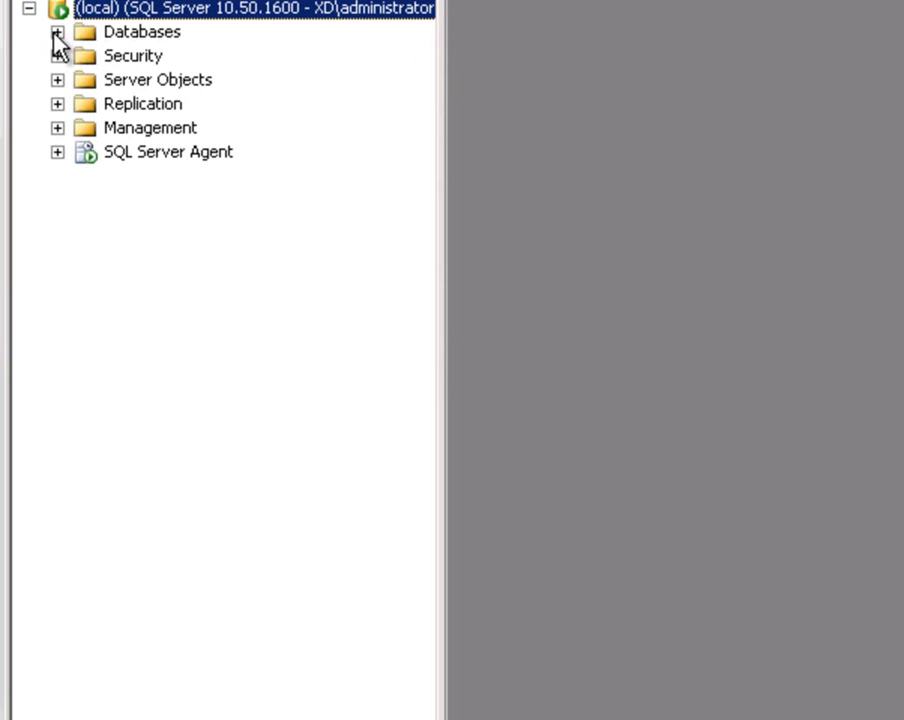
Detach the ctxds database from the local SQL Server, dropping its active connections
{"action": "left_click", "coordinate": [57, 32]}
{"action": "left_click", "coordinate": [150, 103]}
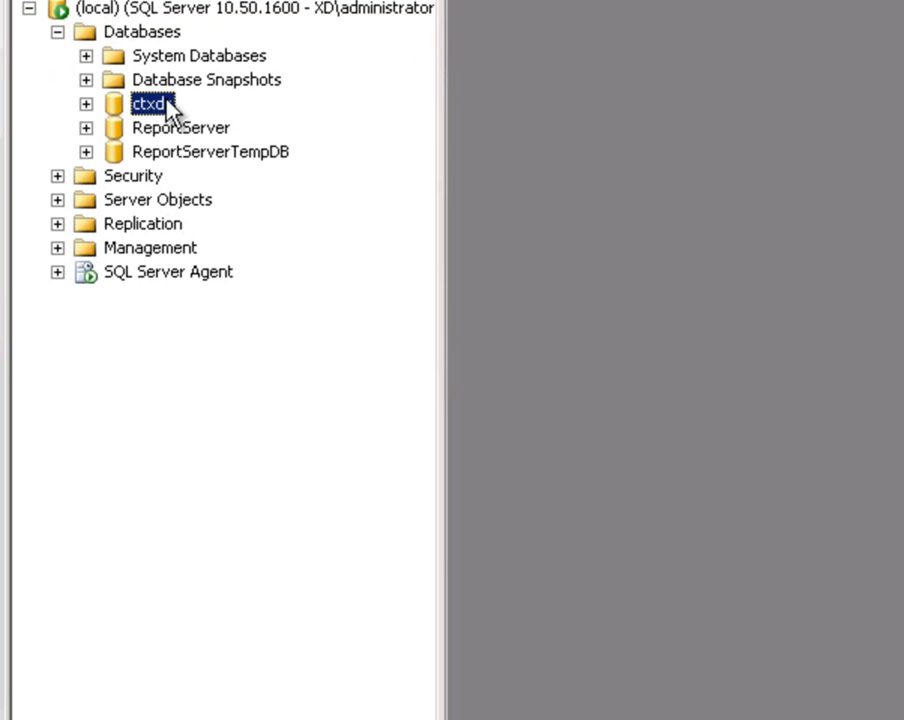
{"action": "right_click", "coordinate": [156, 100]}
{"action": "mouse_move", "coordinate": [268, 226]}
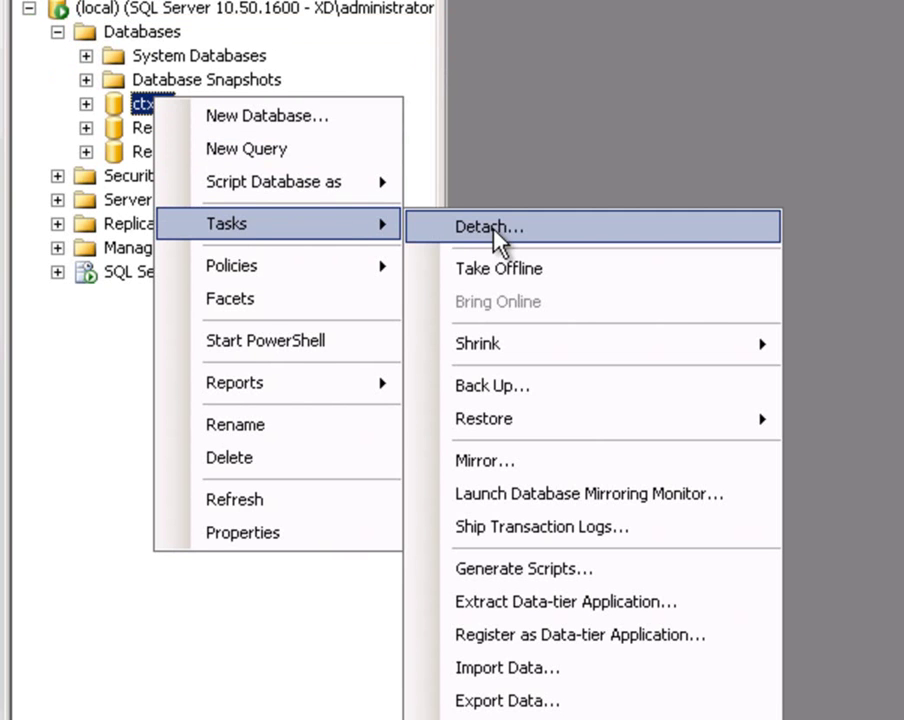
{"action": "left_click", "coordinate": [490, 227]}
{"action": "left_click", "coordinate": [797, 130]}
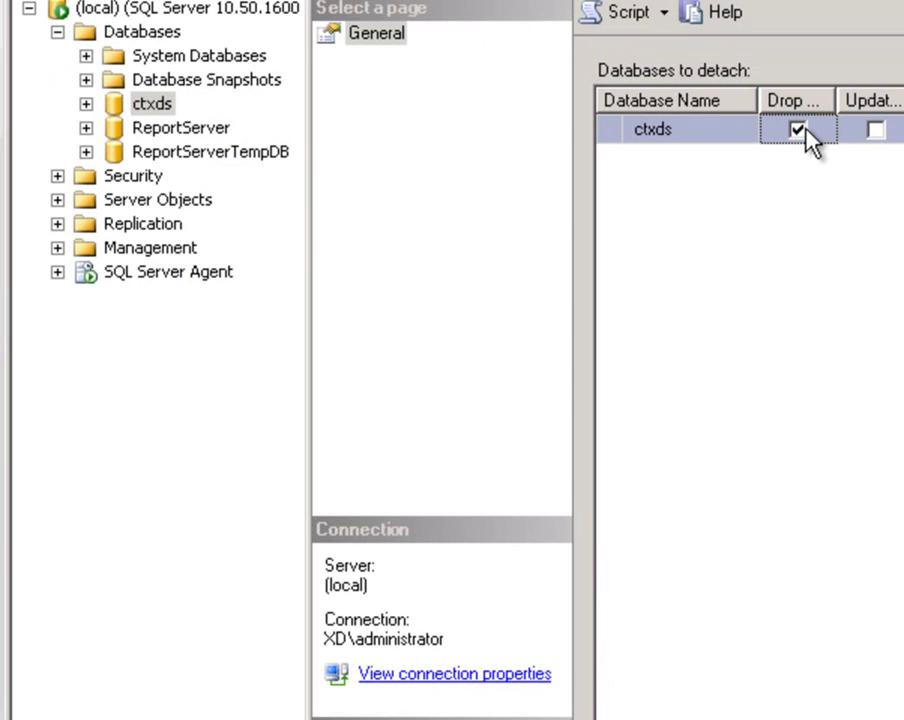
{"action": "key", "text": "Return"}
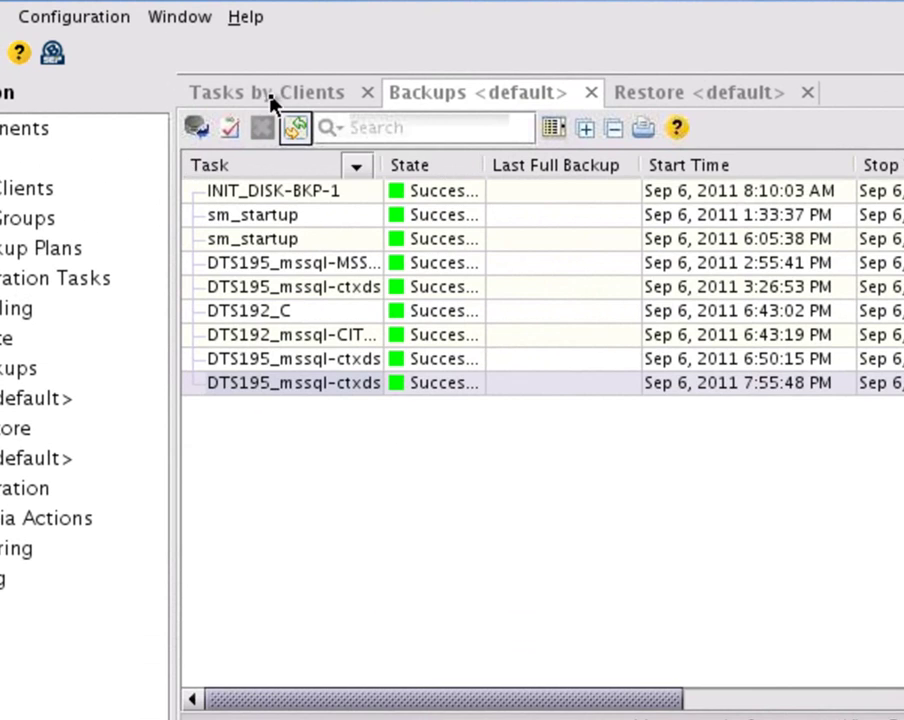
In SEP sesam, start a new restore task for DTS195_mssql-ctxds, searching by task name for savesets of Sep 6, 2011
{"action": "left_click", "coordinate": [270, 97]}
{"action": "left_click", "coordinate": [358, 547]}
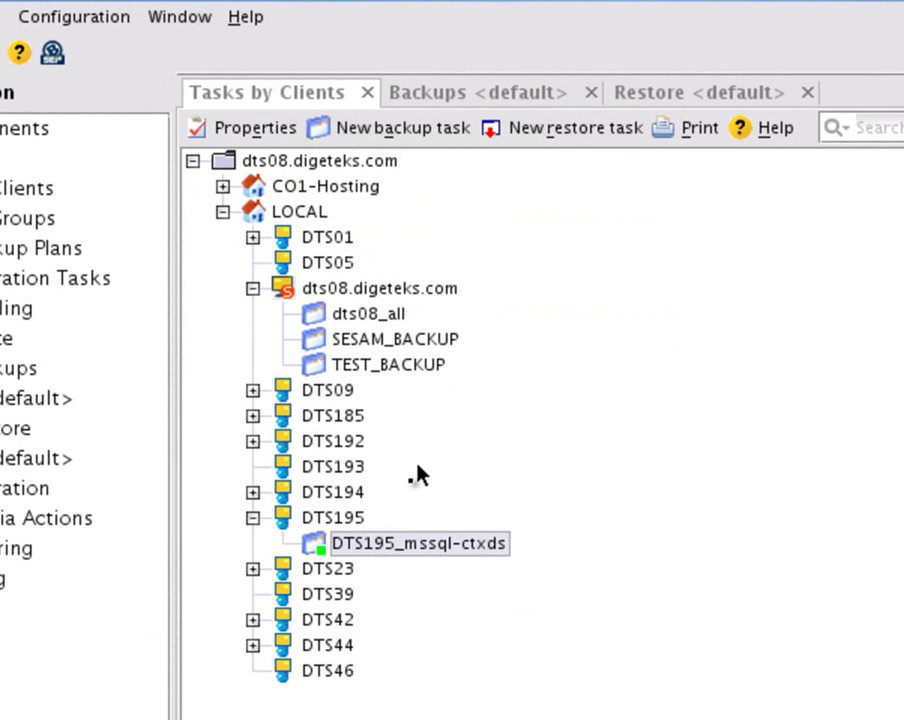
{"action": "left_click", "coordinate": [545, 143]}
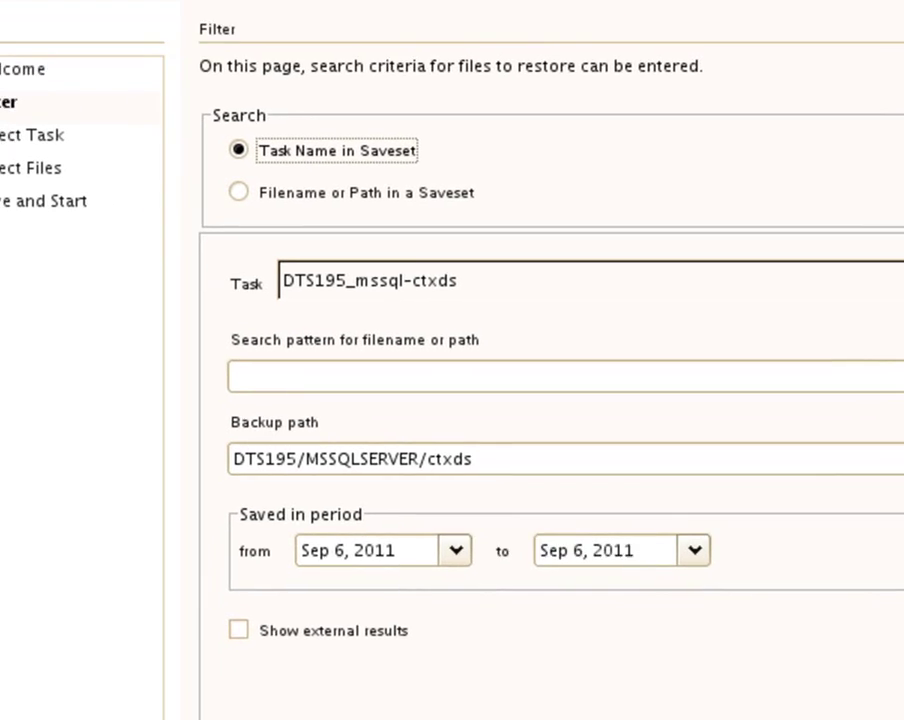
{"action": "left_click", "coordinate": [150, 694]}
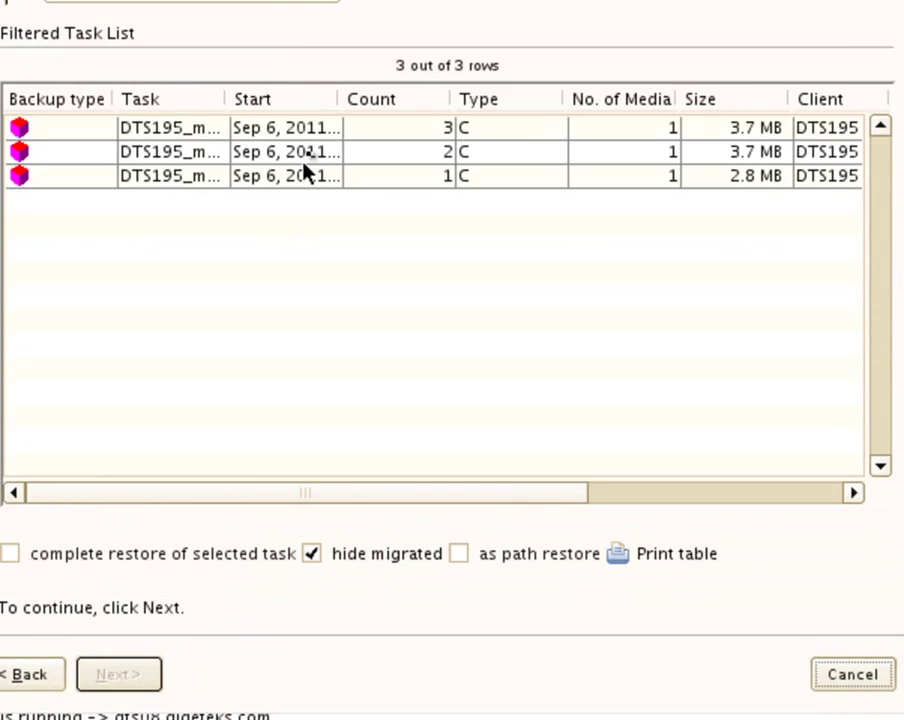
Choose the saveset from Sep 6, 2011 7:55:48 PM and enable a complete restore of the selected task
{"action": "left_click_drag", "start_coordinate": [341, 98], "coordinate": [447, 99]}
{"action": "left_click", "coordinate": [363, 130]}
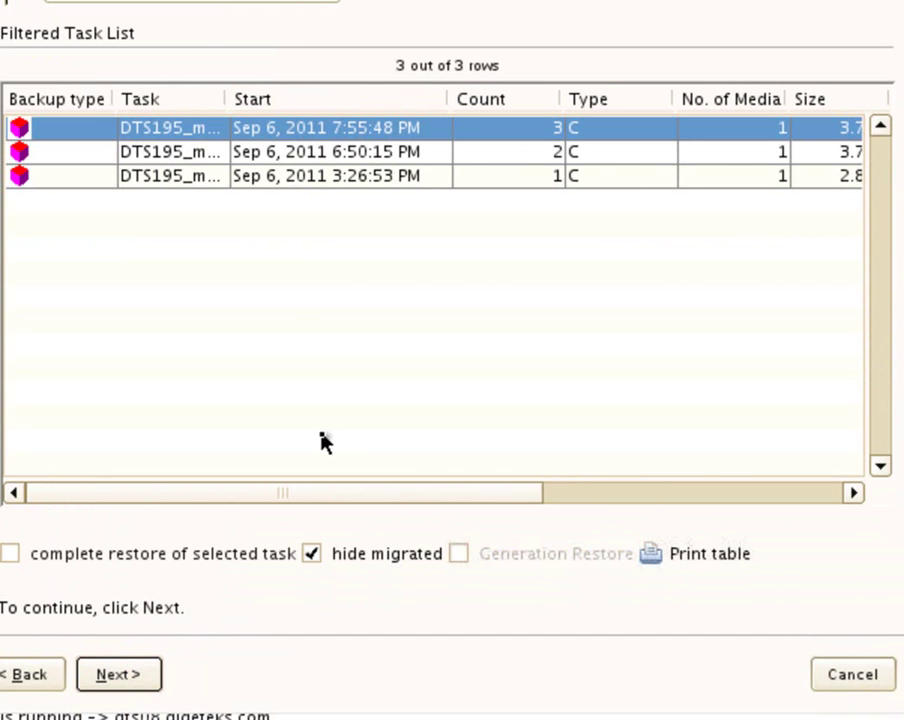
{"action": "left_click", "coordinate": [8, 555]}
{"action": "left_click", "coordinate": [117, 676]}
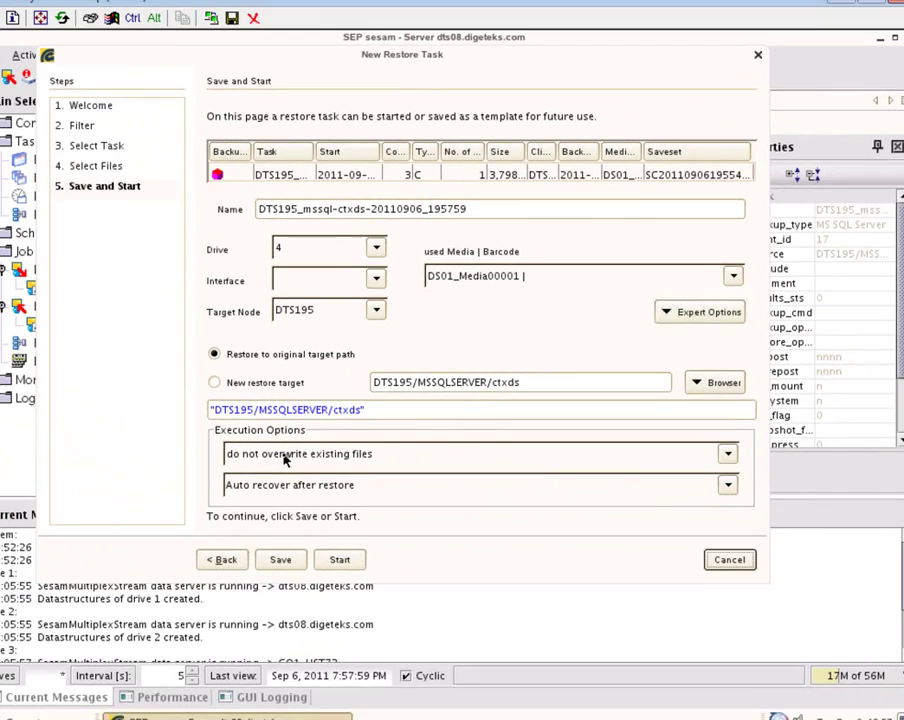
Start the ctxds restore to the original target path with overwriting of existing files, and show the restore job status
{"action": "left_click", "coordinate": [148, 490]}
{"action": "left_click", "coordinate": [110, 555]}
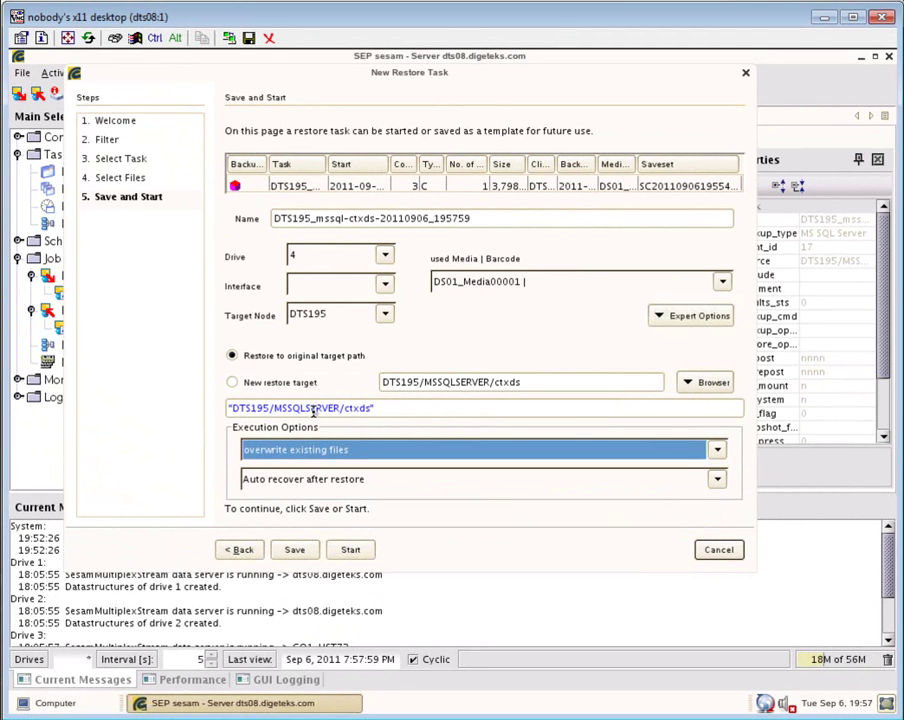
{"action": "left_click", "coordinate": [350, 556]}
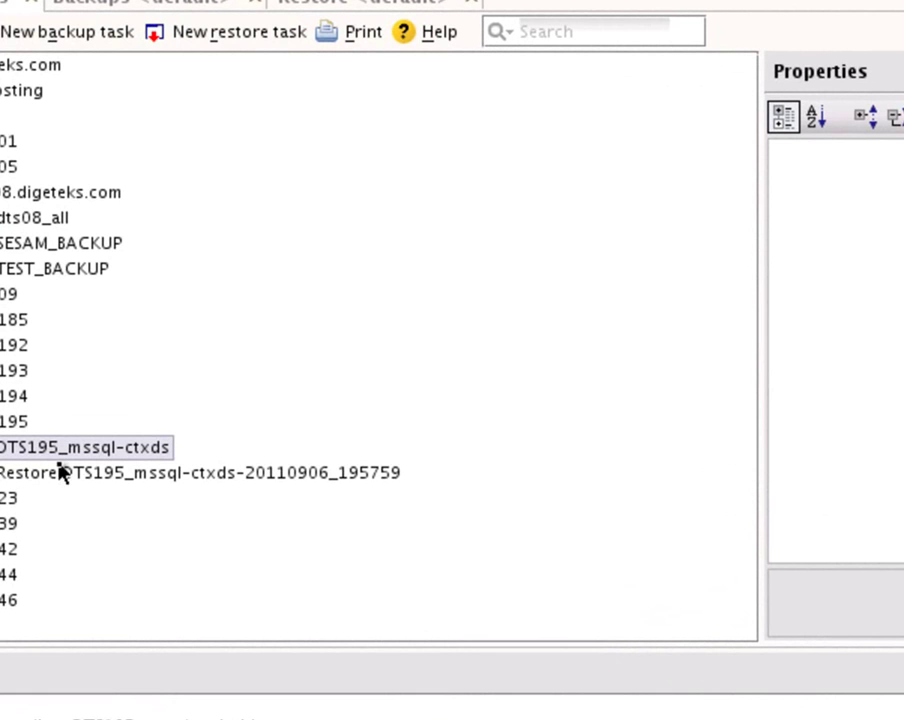
{"action": "left_click", "coordinate": [347, 5]}
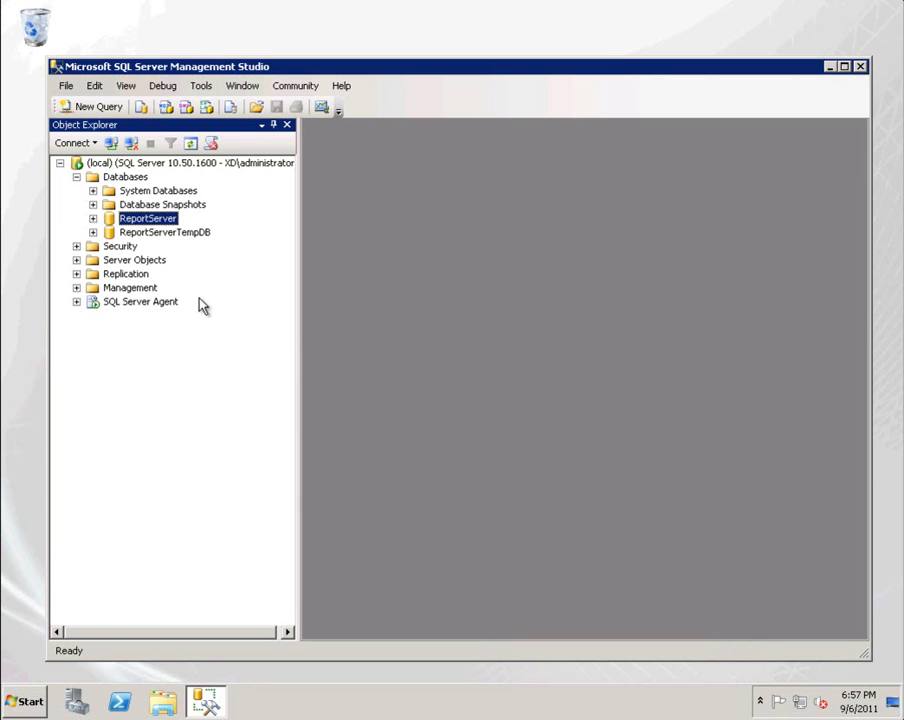
Refresh the Databases list in SQL Server Management Studio and check the ctxds database
{"action": "left_click", "coordinate": [120, 178]}
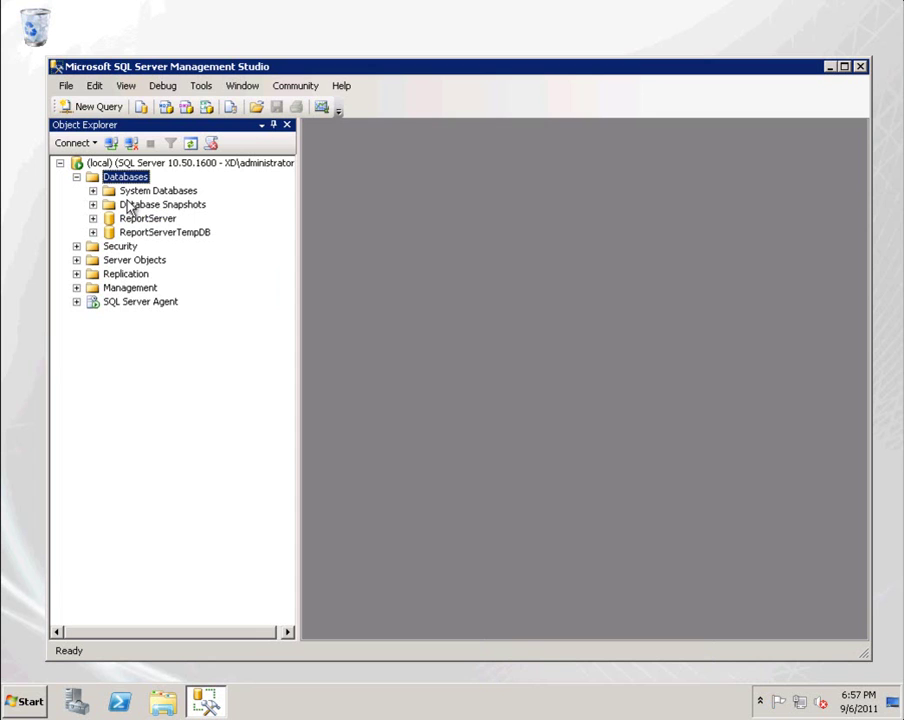
{"action": "key", "text": "F5"}
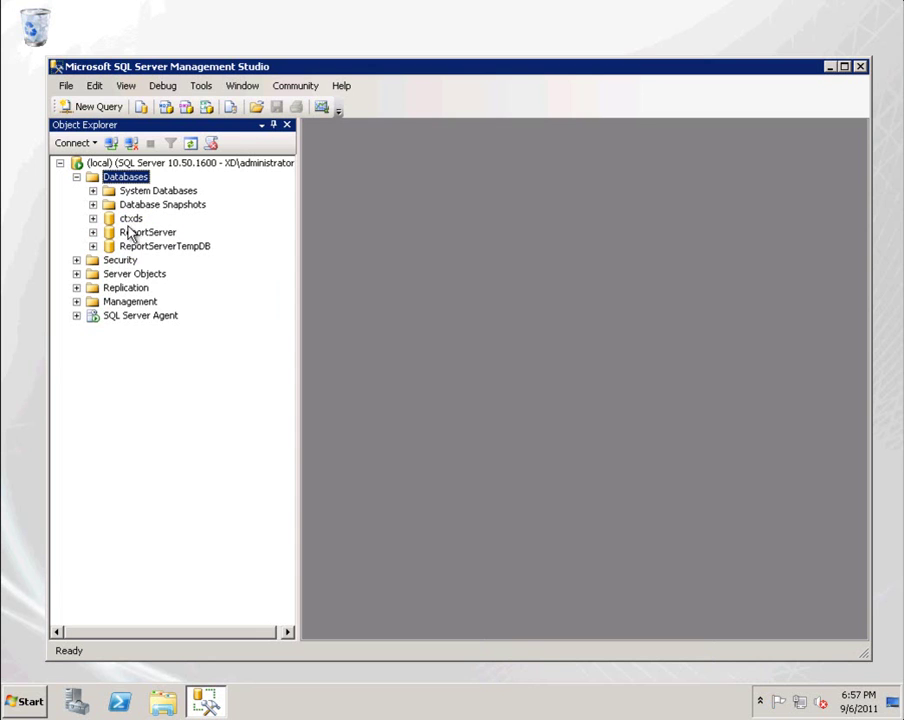
{"action": "left_click", "coordinate": [124, 219]}
{"action": "left_click", "coordinate": [94, 218]}
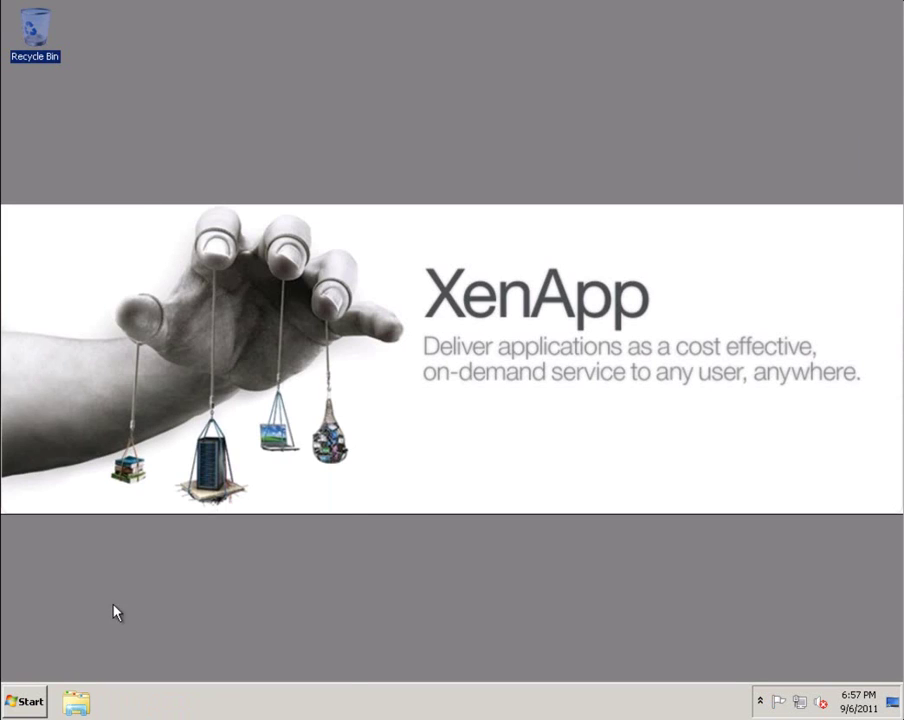
Open Citrix AppCenter on the XenApp server and examine DTSFarm's administrators and the published applications in the Browsers folder
{"action": "left_click", "coordinate": [30, 701]}
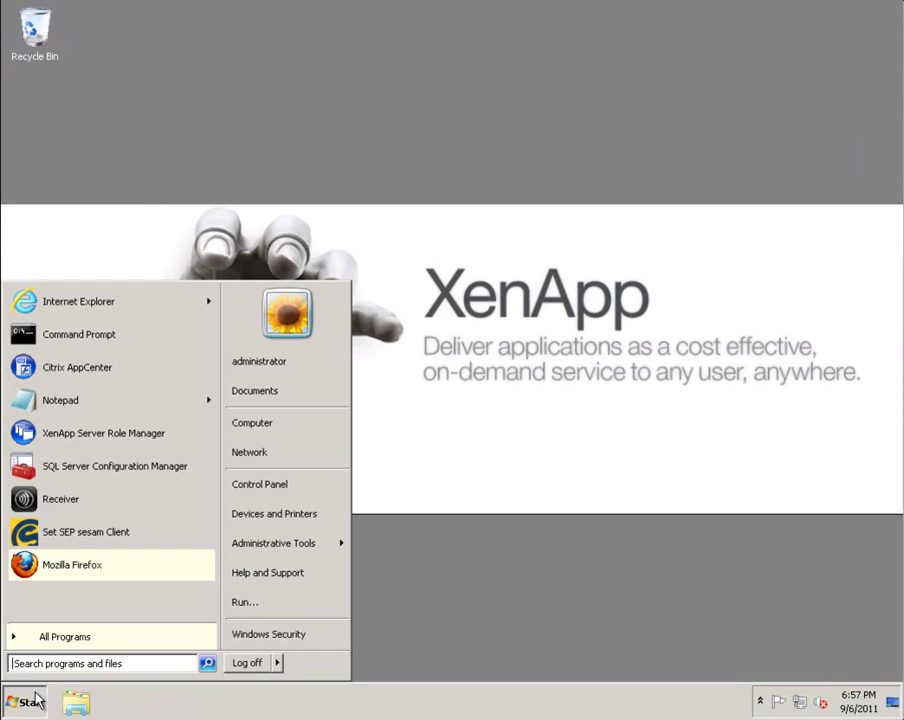
{"action": "left_click", "coordinate": [76, 372]}
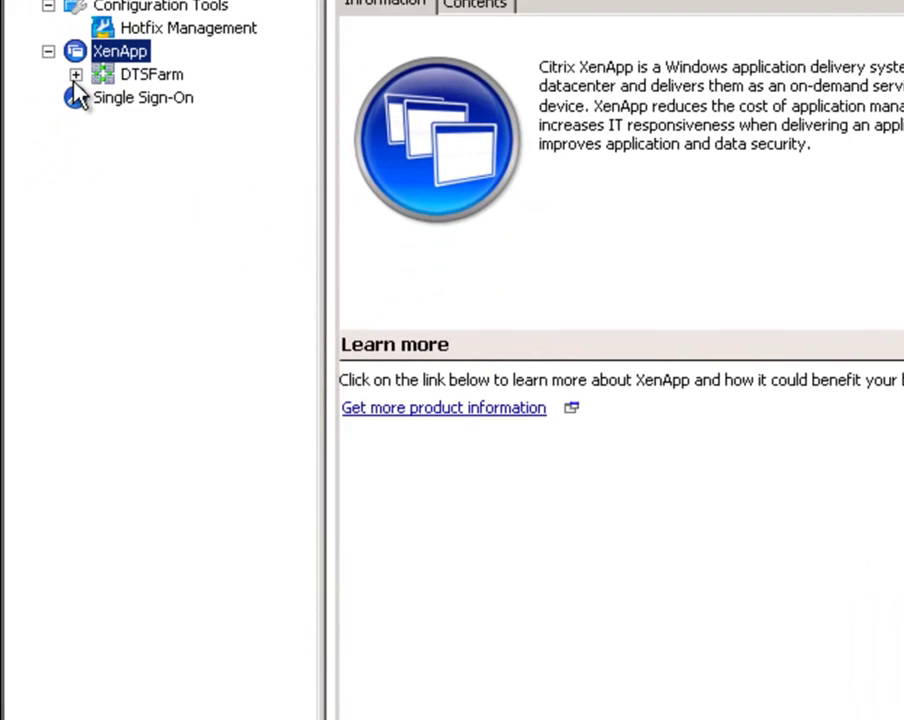
{"action": "left_click", "coordinate": [45, 167]}
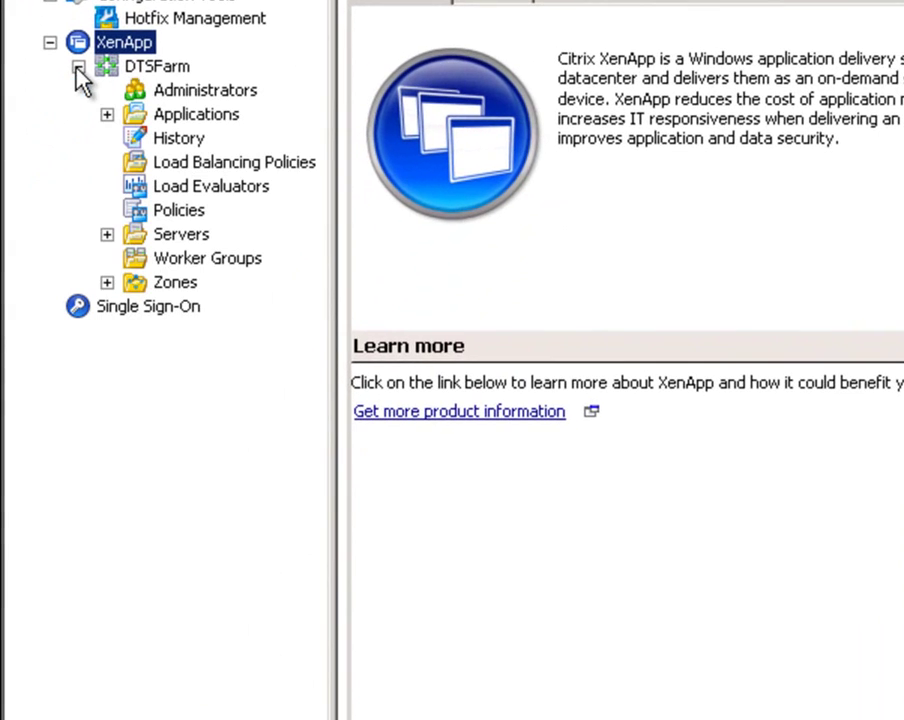
{"action": "left_click", "coordinate": [202, 95]}
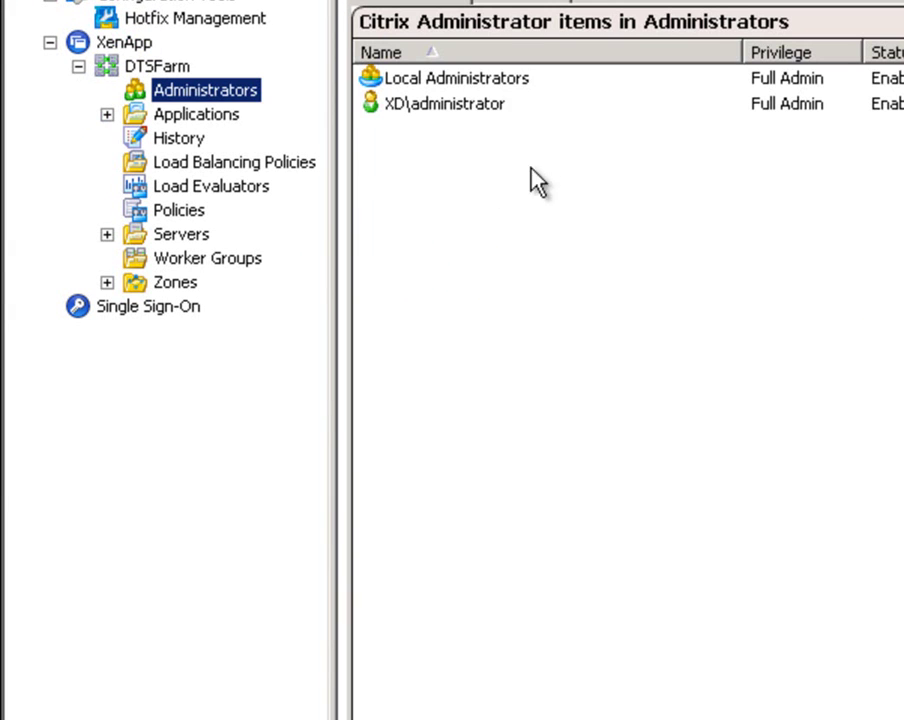
{"action": "left_click", "coordinate": [107, 114]}
{"action": "left_click", "coordinate": [135, 138]}
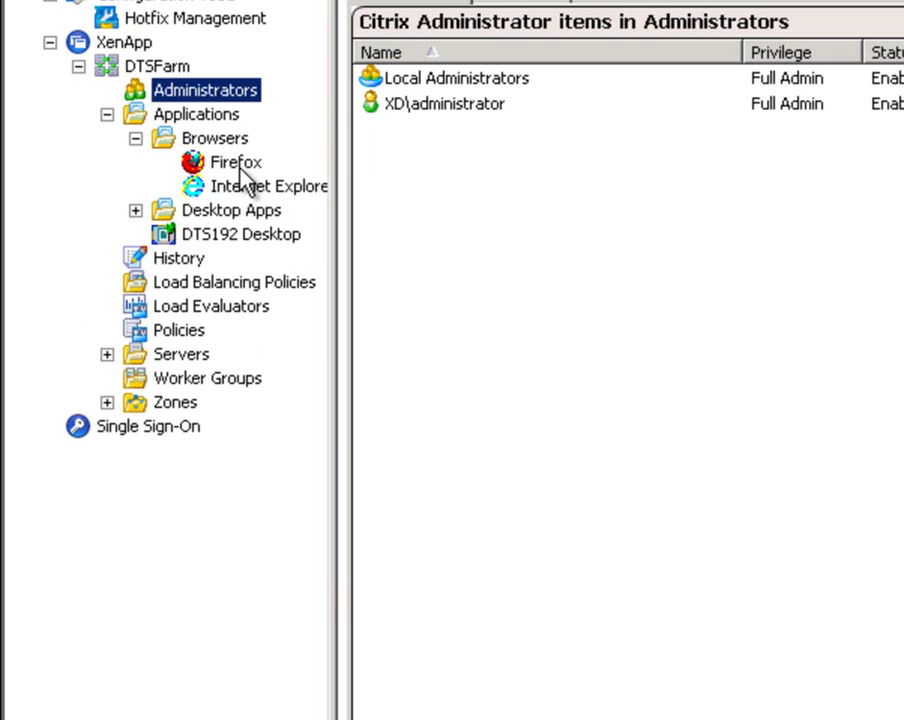
{"action": "left_click", "coordinate": [240, 168]}
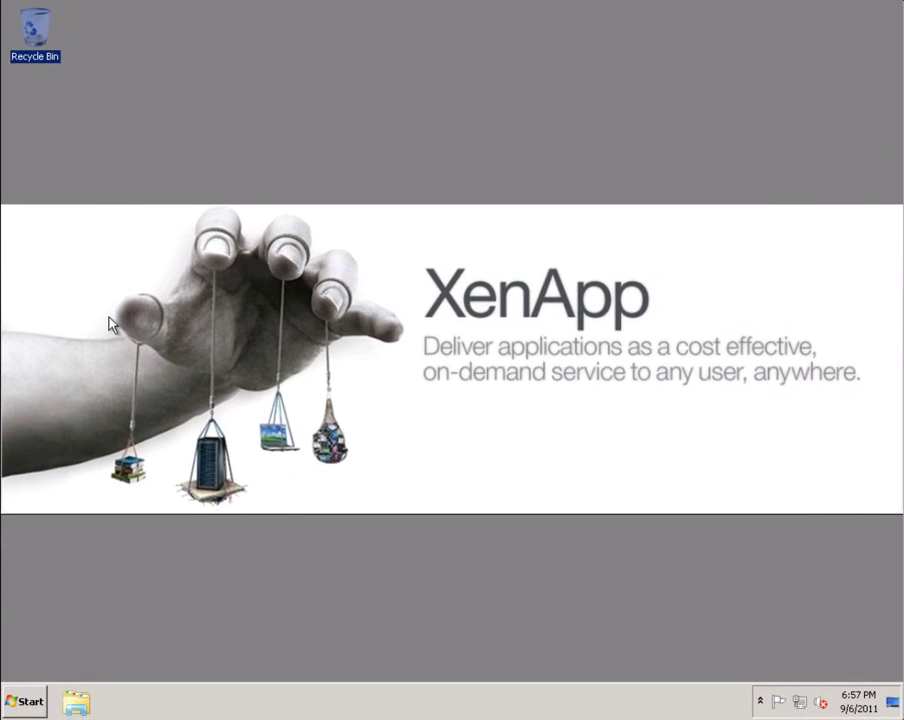
Delete the sesam-cli-4.0.3.18-windows_x64 installer from the C:\utils\SEP folder on the XenApp server and confirm the deletion
{"action": "left_click", "coordinate": [76, 700]}
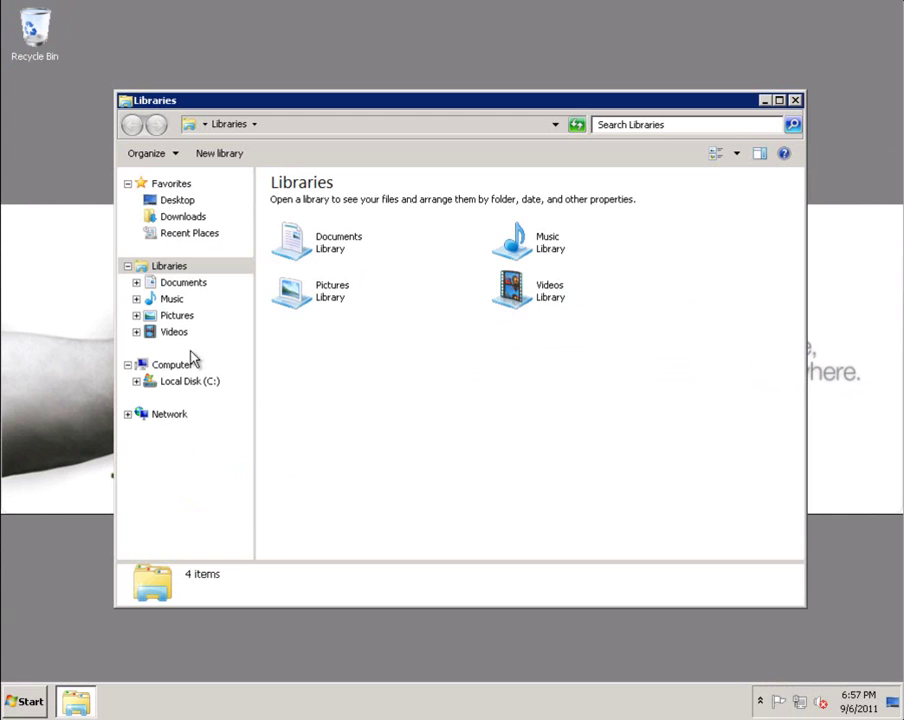
{"action": "left_click", "coordinate": [130, 365]}
{"action": "left_click", "coordinate": [130, 365]}
{"action": "left_click", "coordinate": [136, 381]}
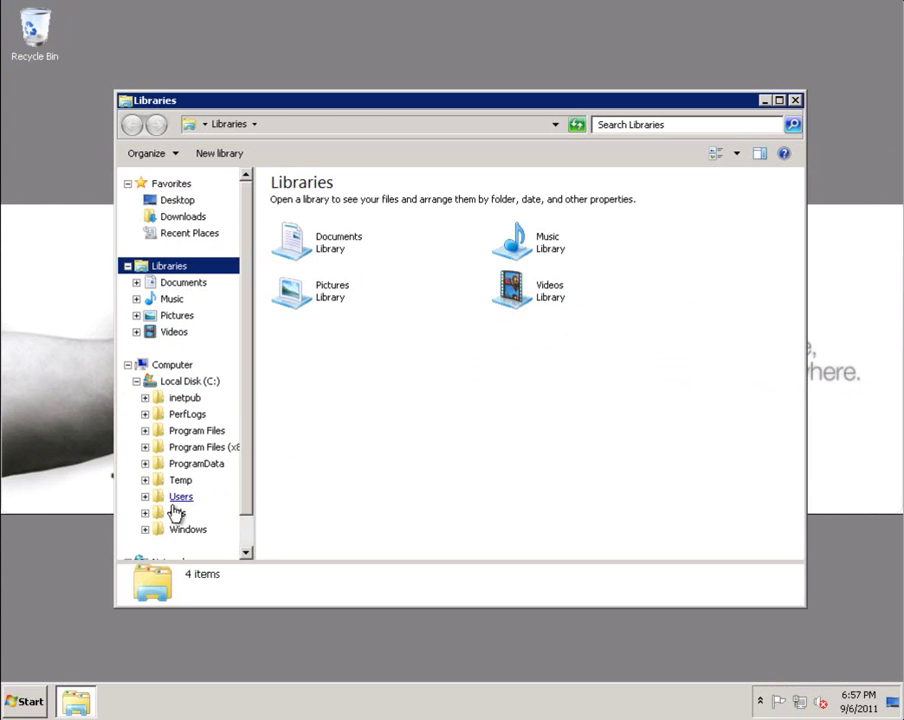
{"action": "left_click", "coordinate": [176, 513]}
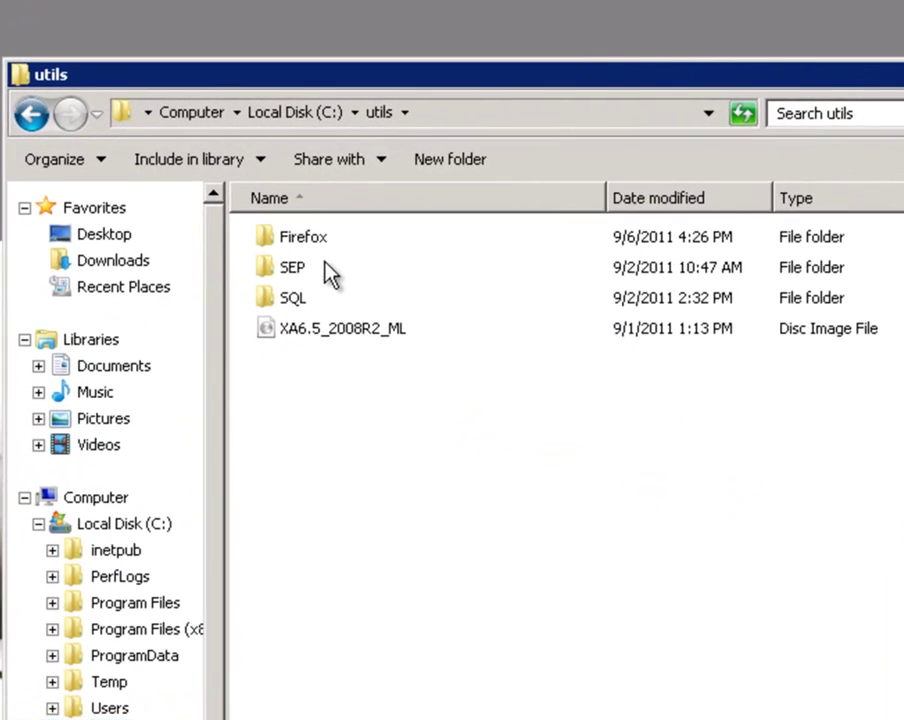
{"action": "double_click", "coordinate": [324, 264]}
{"action": "left_click", "coordinate": [361, 240]}
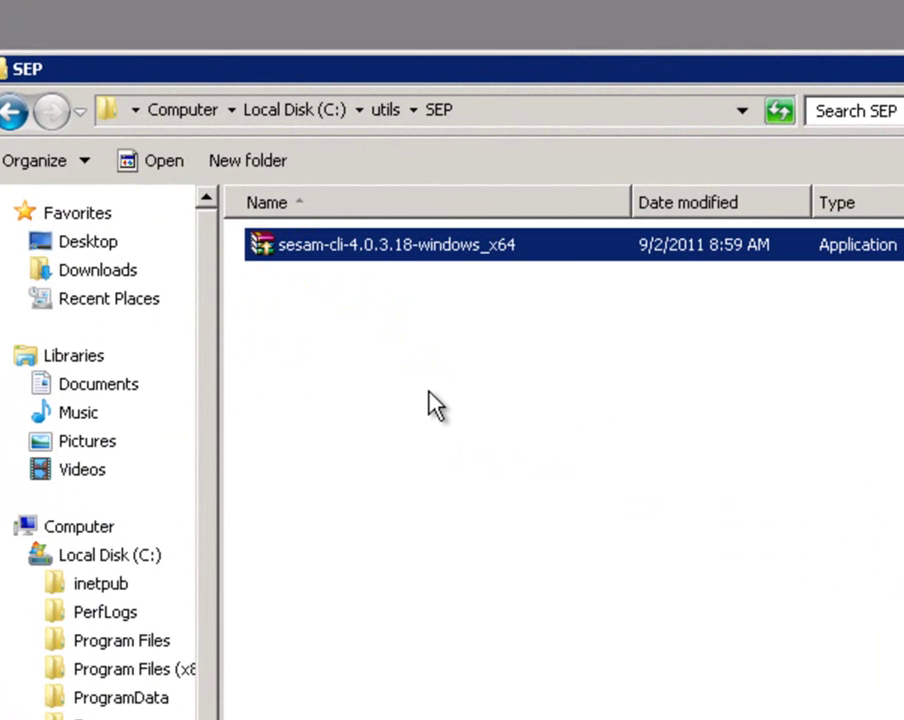
{"action": "key", "text": "Delete"}
{"action": "left_click", "coordinate": [690, 620]}
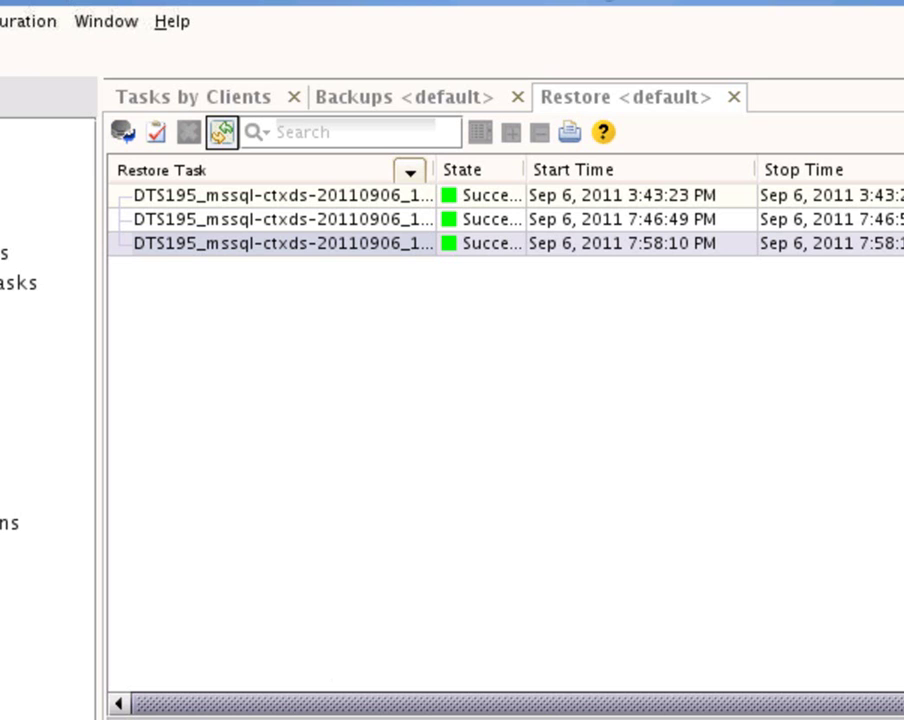
Begin a new restore task in SEP sesam for the DTS192_C backup task and select its Sep 6, 2011 backup set
{"action": "left_click", "coordinate": [208, 97]}
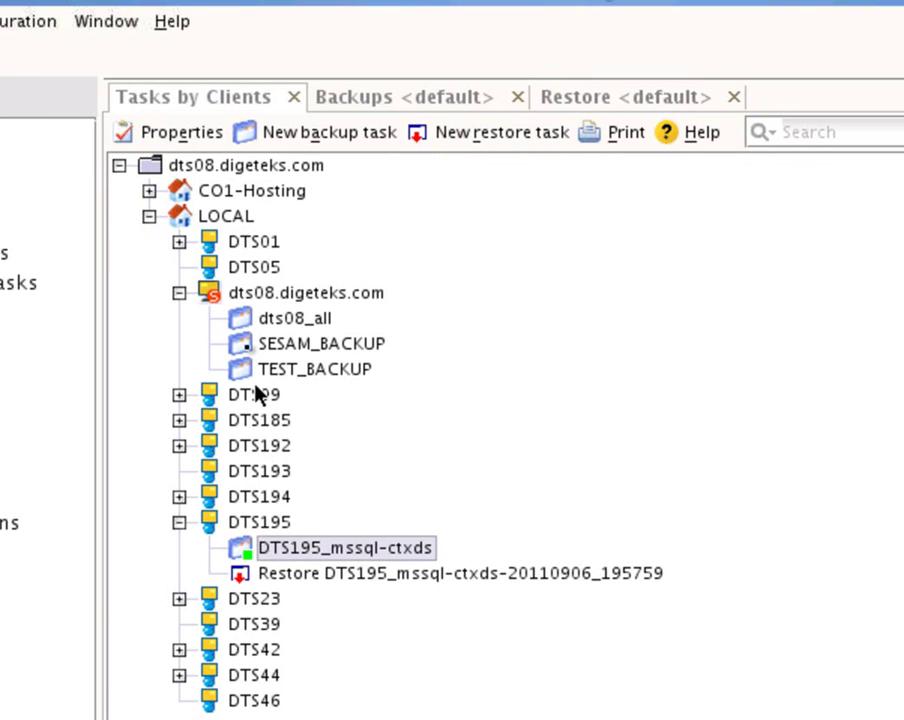
{"action": "left_click", "coordinate": [178, 448]}
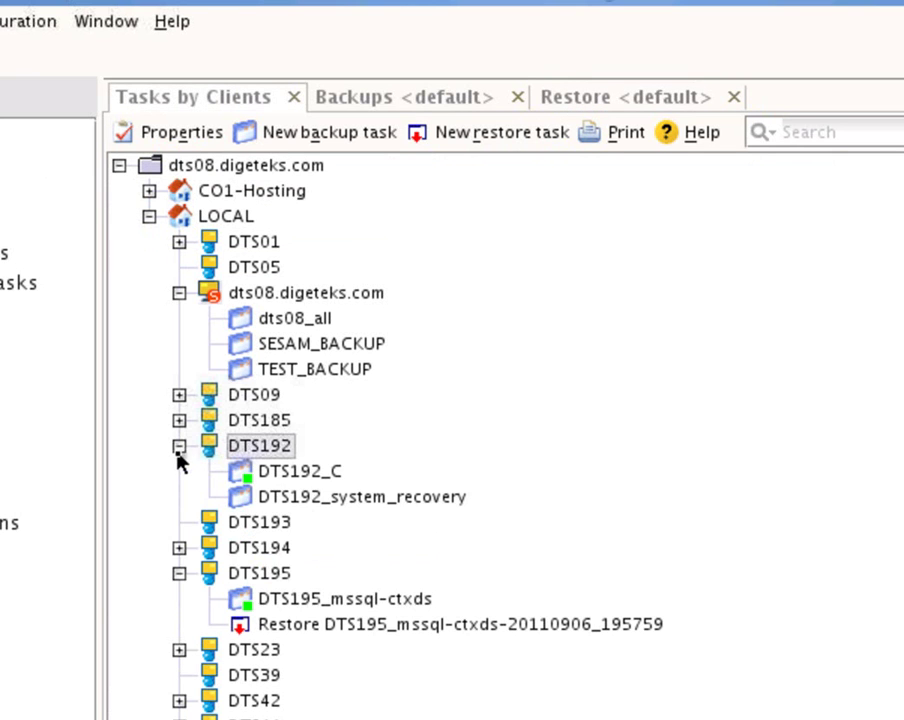
{"action": "left_click", "coordinate": [300, 478]}
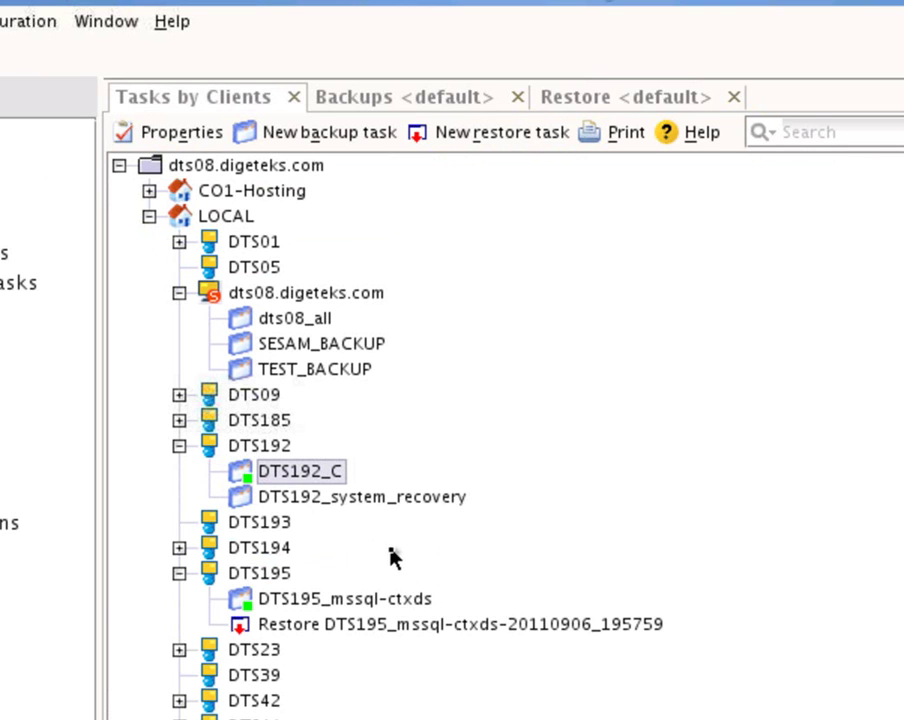
{"action": "left_click", "coordinate": [440, 130]}
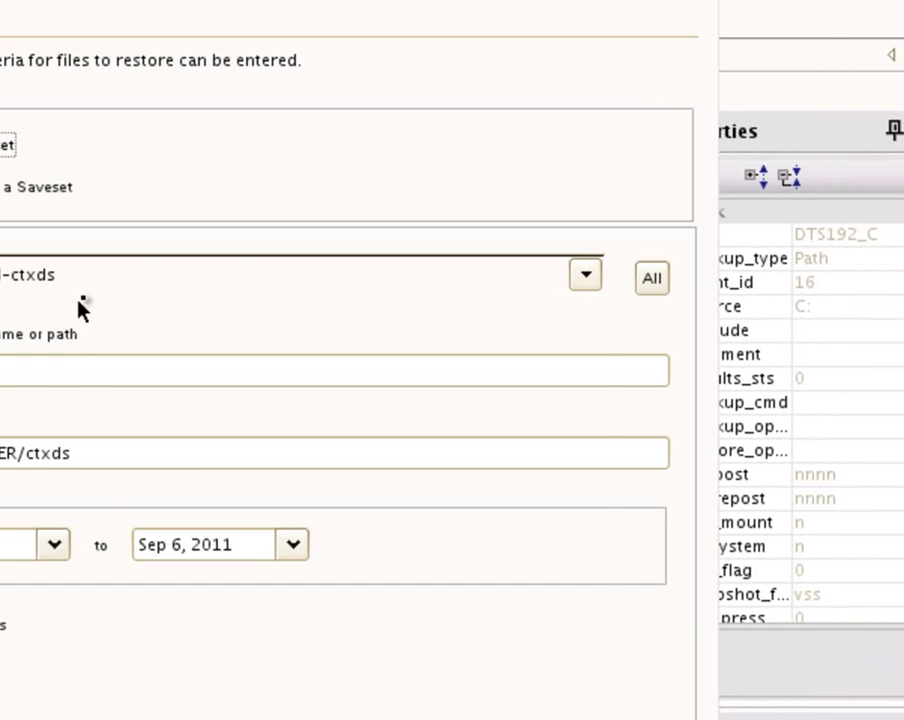
{"action": "left_click", "coordinate": [587, 274]}
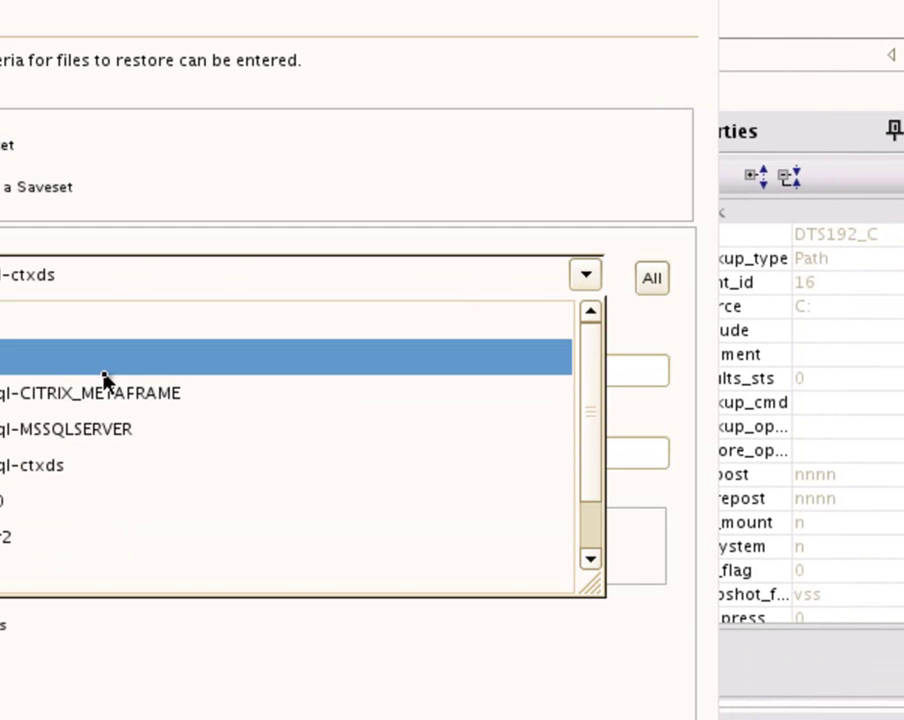
{"action": "left_click", "coordinate": [104, 368]}
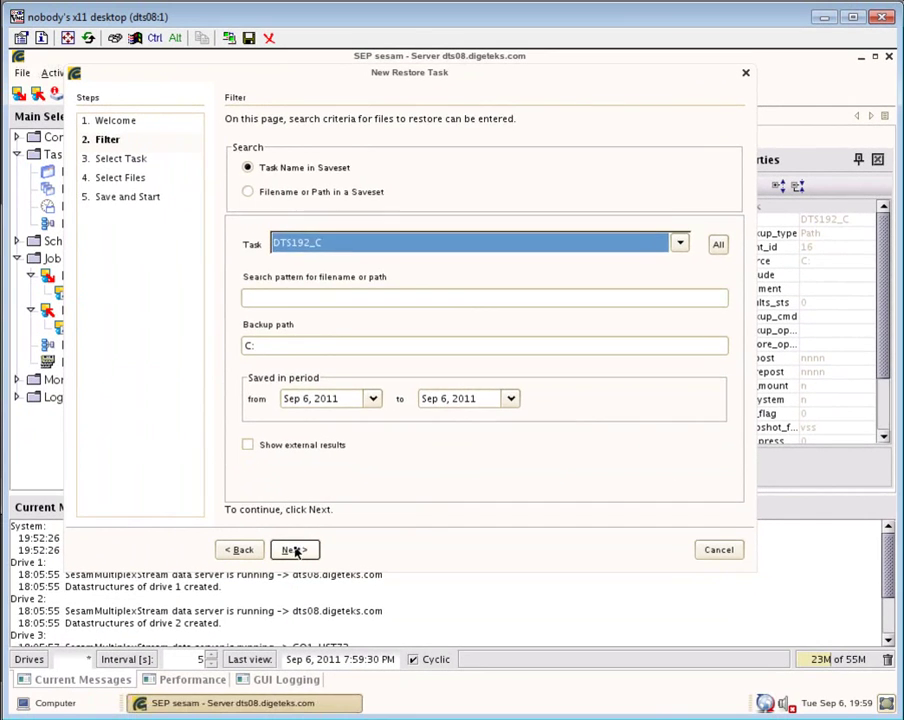
{"action": "left_click", "coordinate": [293, 549]}
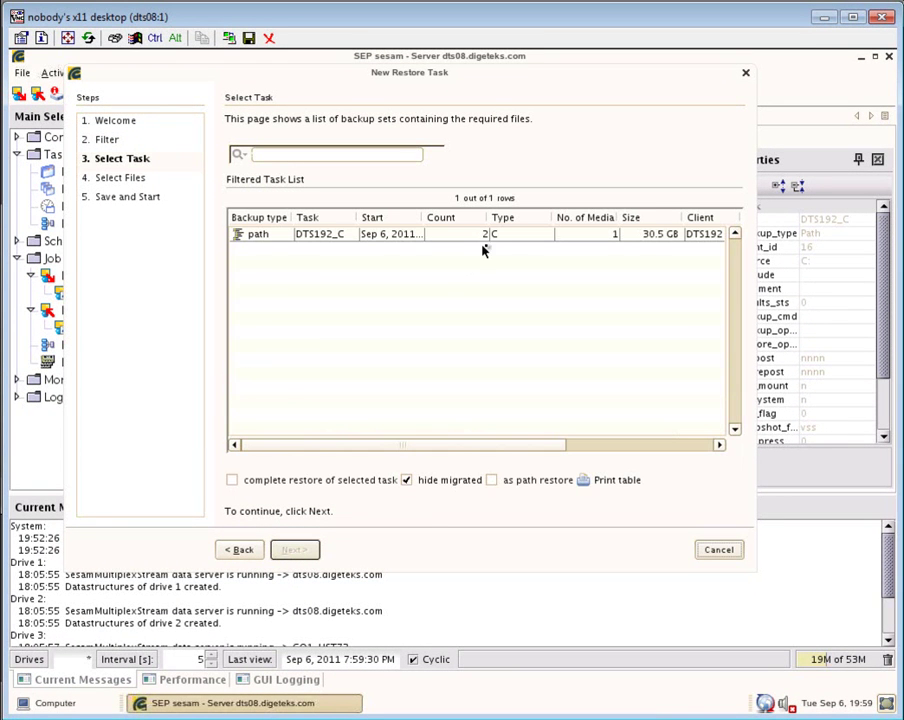
{"action": "left_click", "coordinate": [400, 234]}
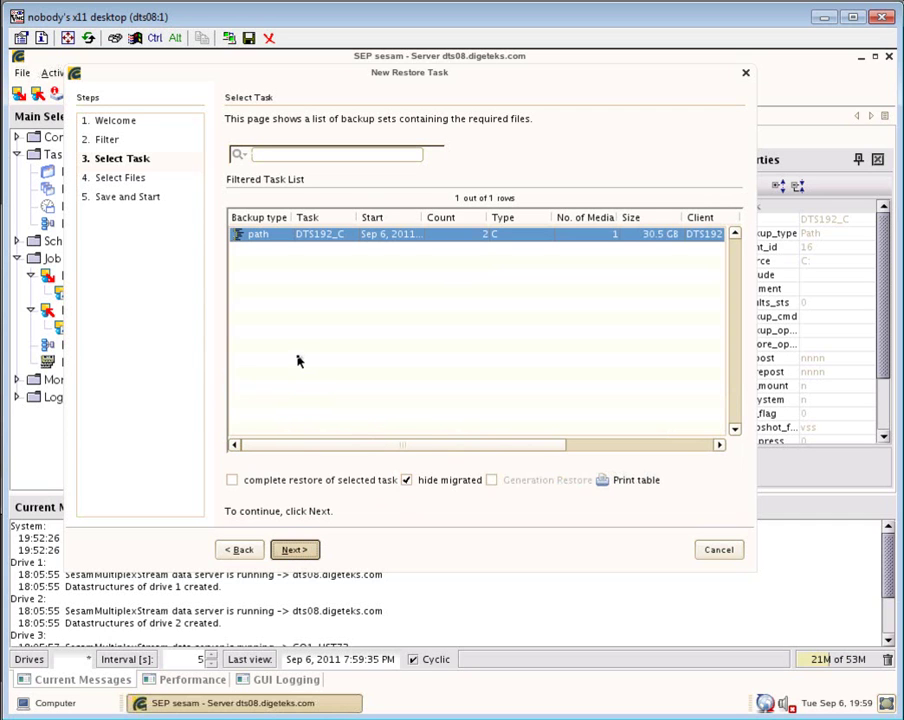
{"action": "key", "text": "Return"}
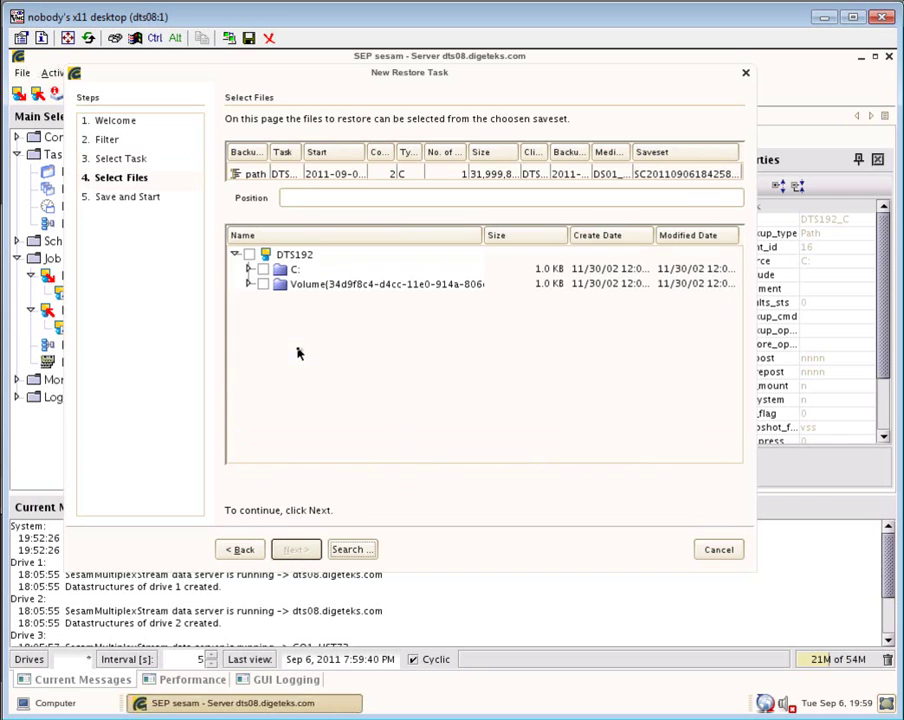
Select sesam-cli-4.0.3.18-windows_x64.exe in the C:/utils/SEP folder of the backup set as the file to restore
{"action": "left_click", "coordinate": [249, 270]}
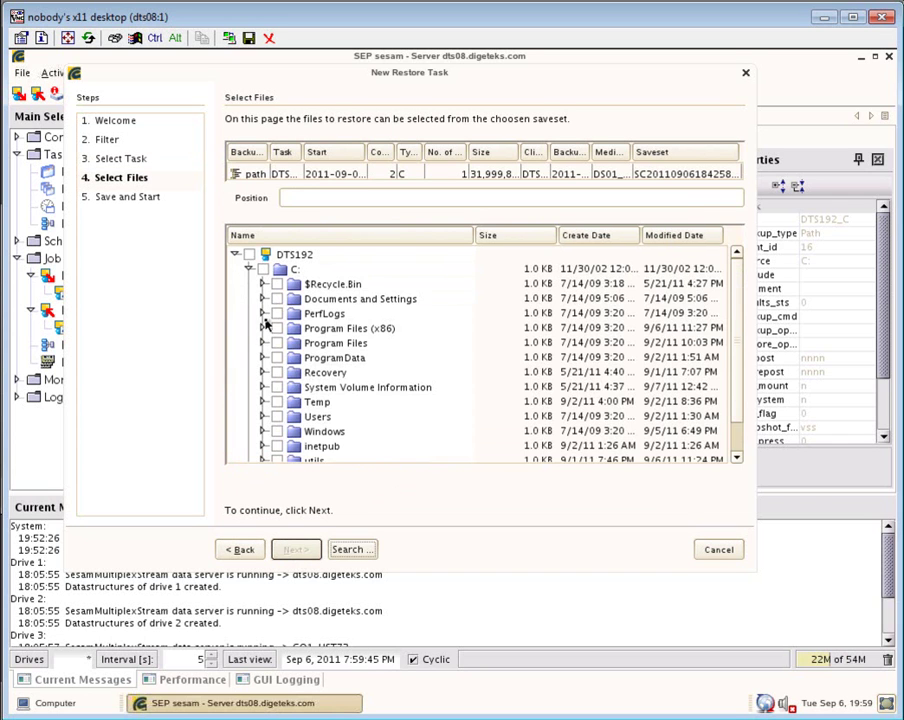
{"action": "scroll", "coordinate": [730, 438], "scroll_direction": "down", "scroll_amount": 1}
{"action": "left_click", "coordinate": [264, 425]}
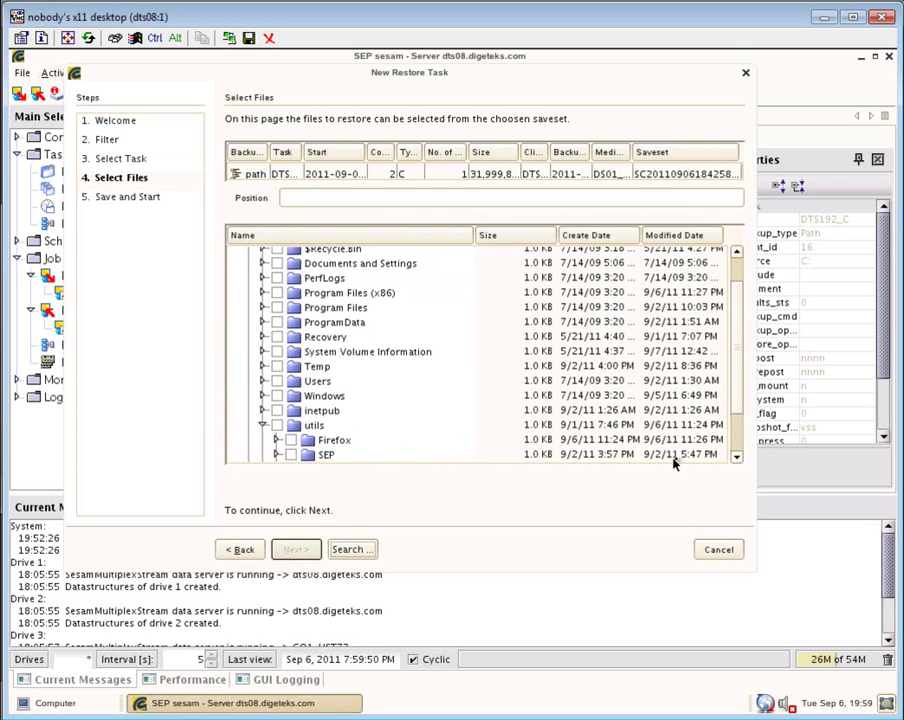
{"action": "scroll", "coordinate": [741, 442], "scroll_direction": "down", "scroll_amount": 2}
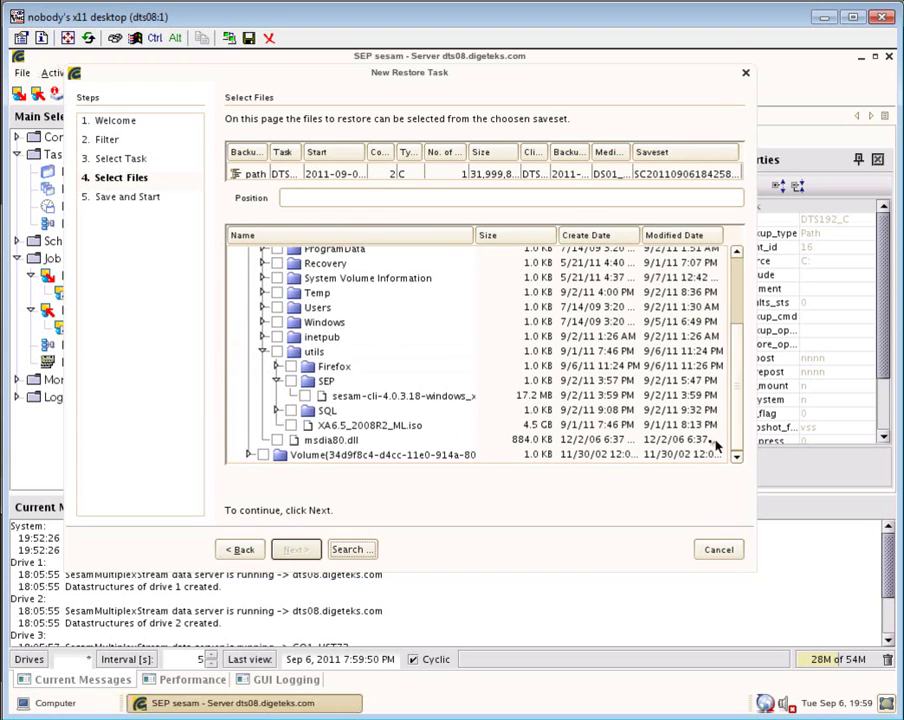
{"action": "left_click", "coordinate": [305, 396]}
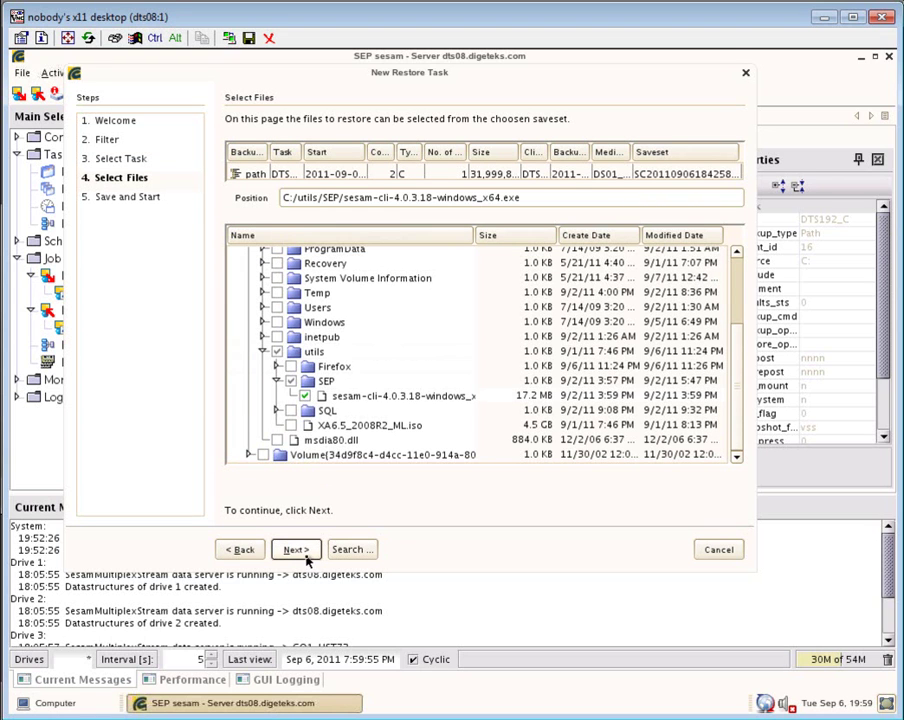
Start the file restore to the original target path on DTS192 without overwriting existing files, and show the restore job status
{"action": "left_click", "coordinate": [303, 549]}
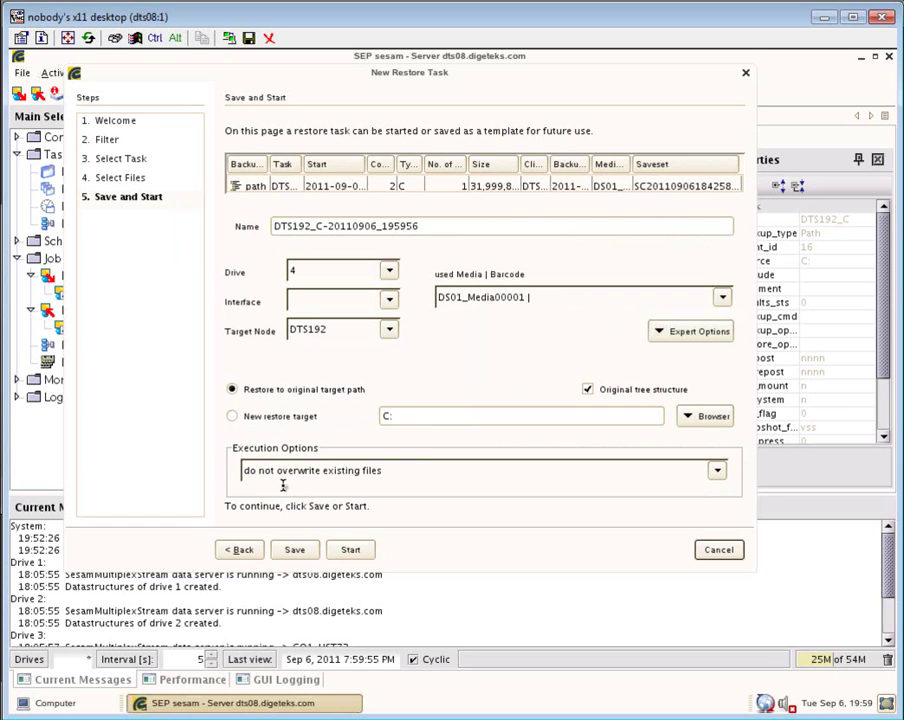
{"action": "left_click", "coordinate": [345, 548]}
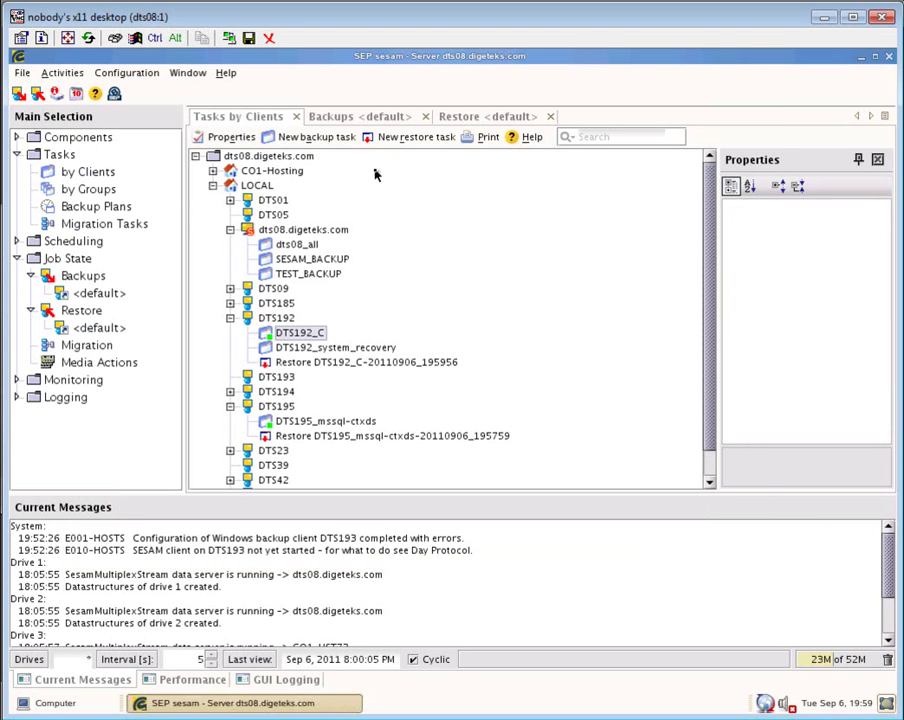
{"action": "left_click", "coordinate": [488, 117]}
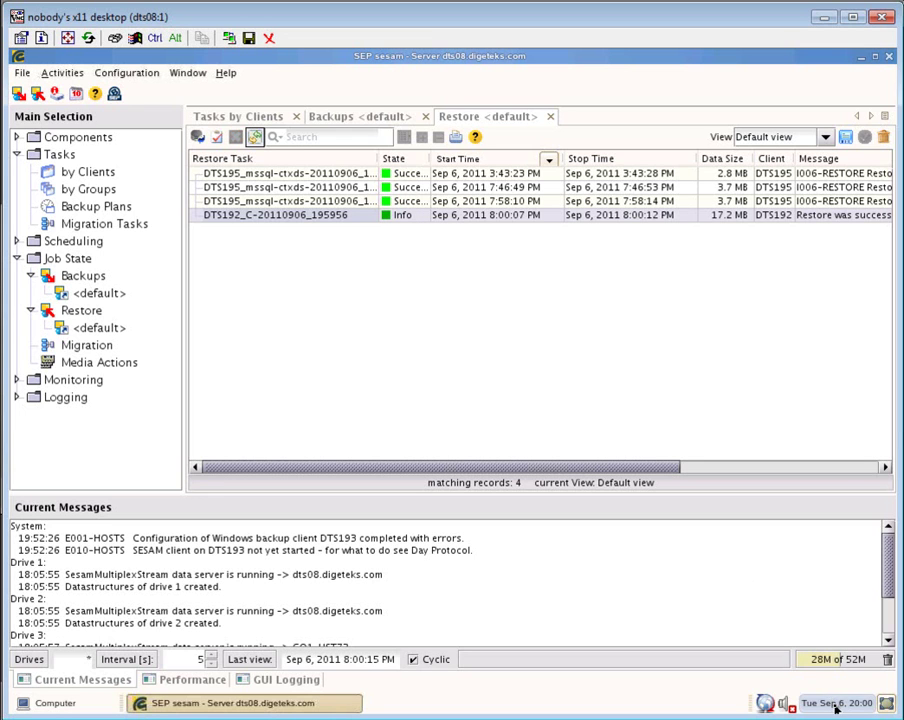
Switch to the XenApp server and reopen the C:\utils\SEP folder to check for the sesam-cli-4.0.3.18-windows_x64 installer
{"action": "left_click", "coordinate": [280, 158]}
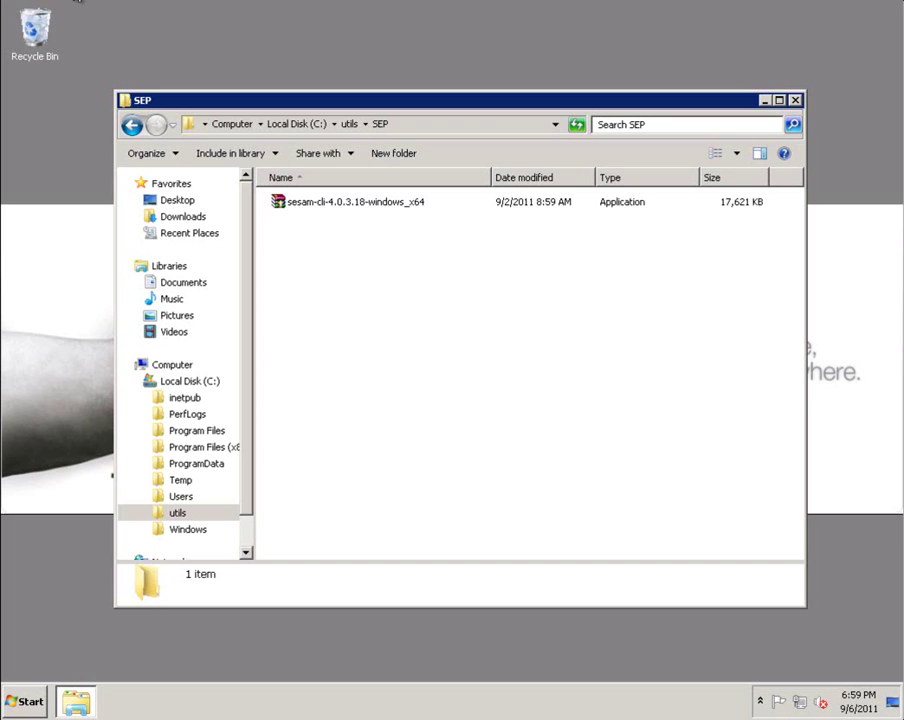
{"action": "left_click", "coordinate": [348, 124]}
{"action": "double_click", "coordinate": [300, 221]}
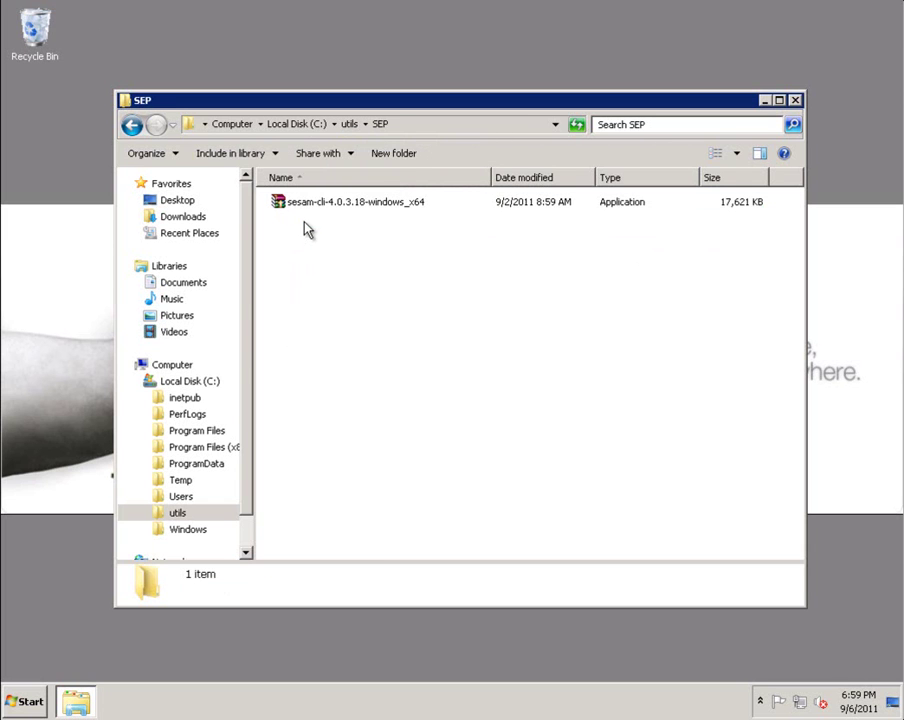